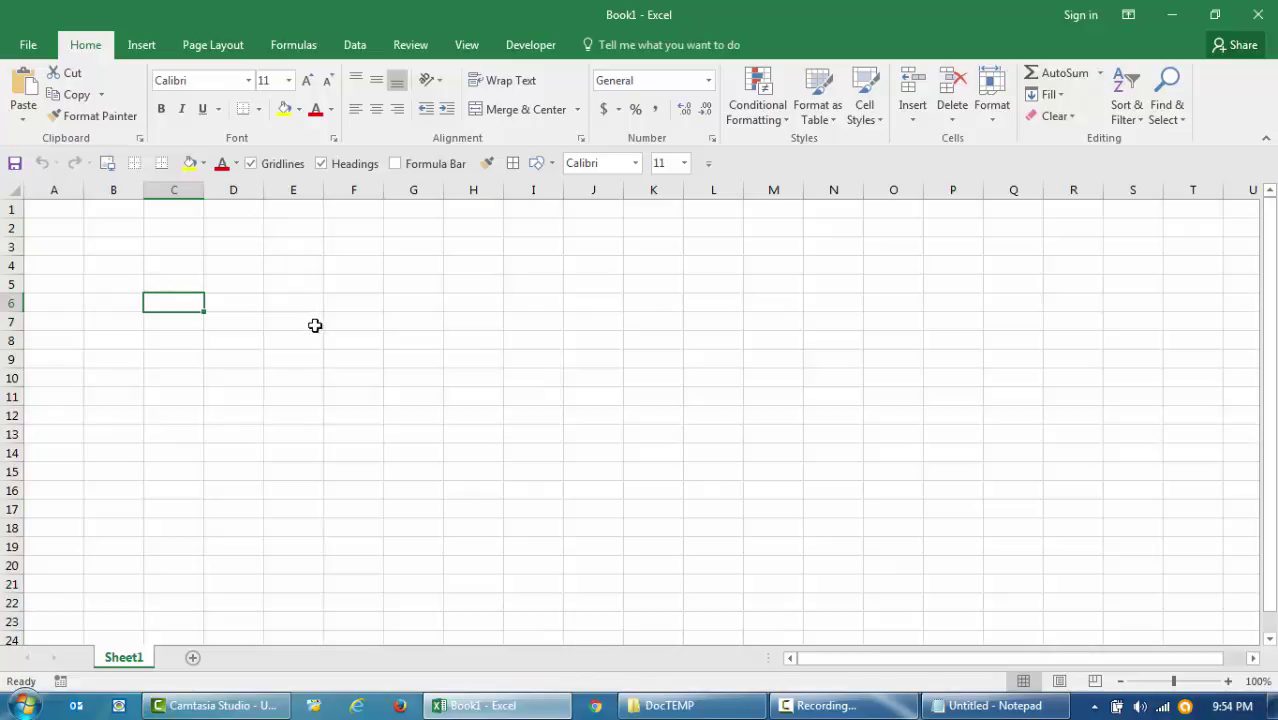
# - Start a Save As into the DocTEMP folder with the file name demo2
pyautogui.moveTo(341, 317); pyautogui.dragTo(45, 213)
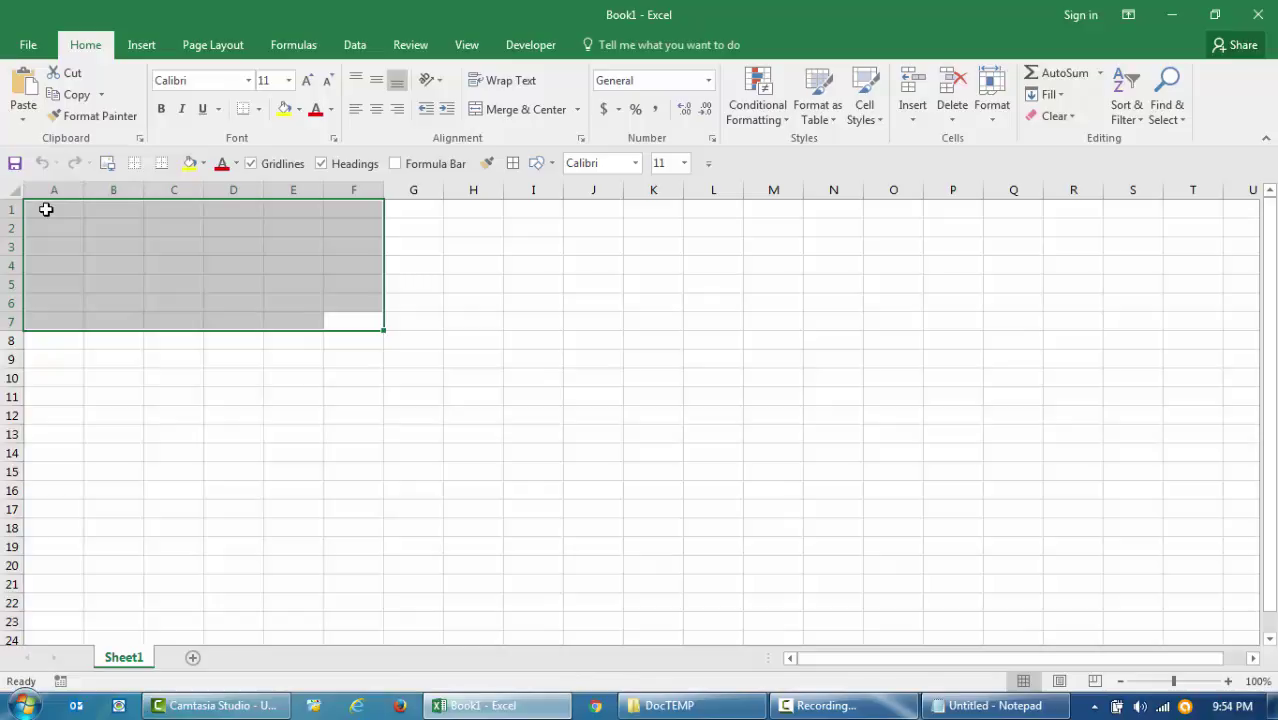
pyautogui.click(46, 209)
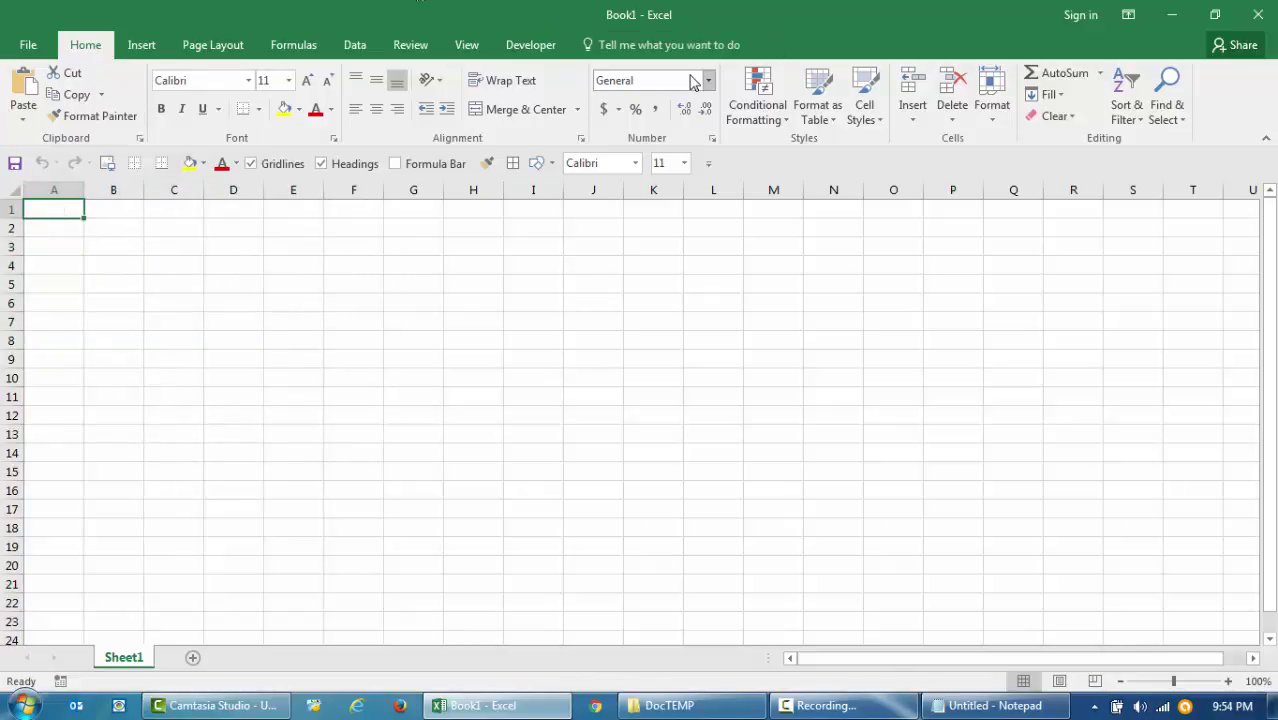
pyautogui.click(28, 47)
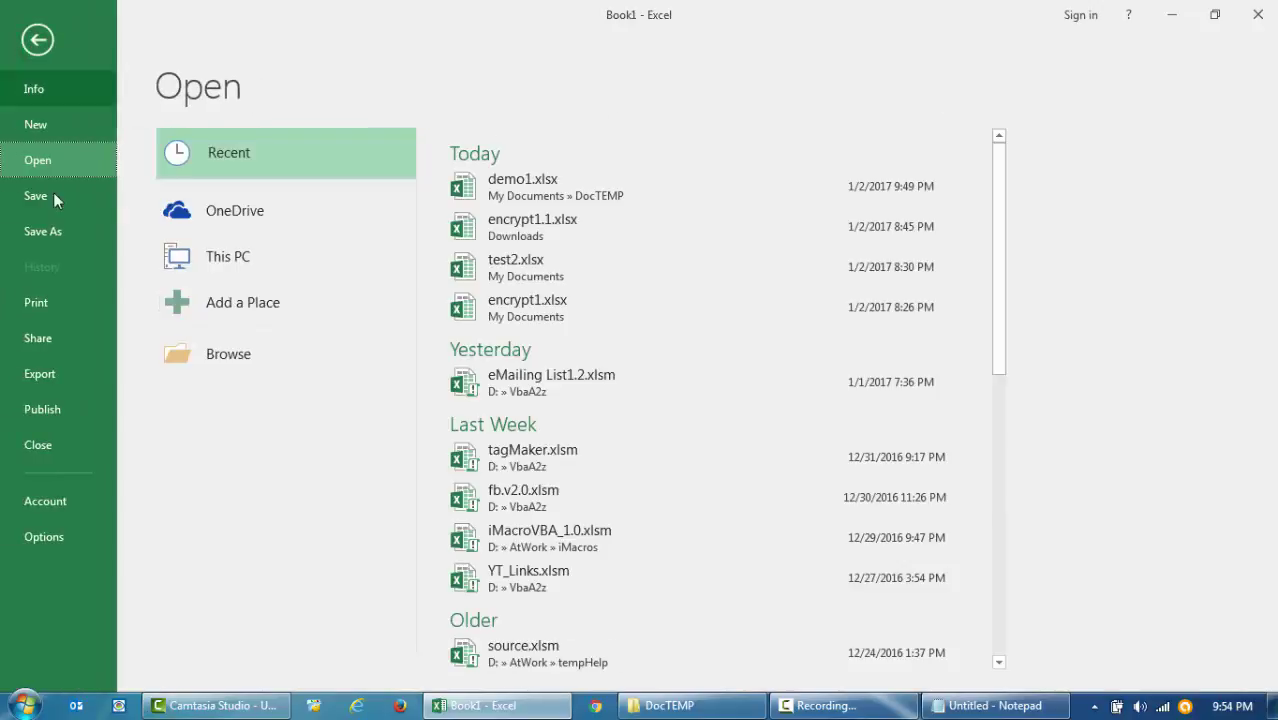
pyautogui.click(66, 230)
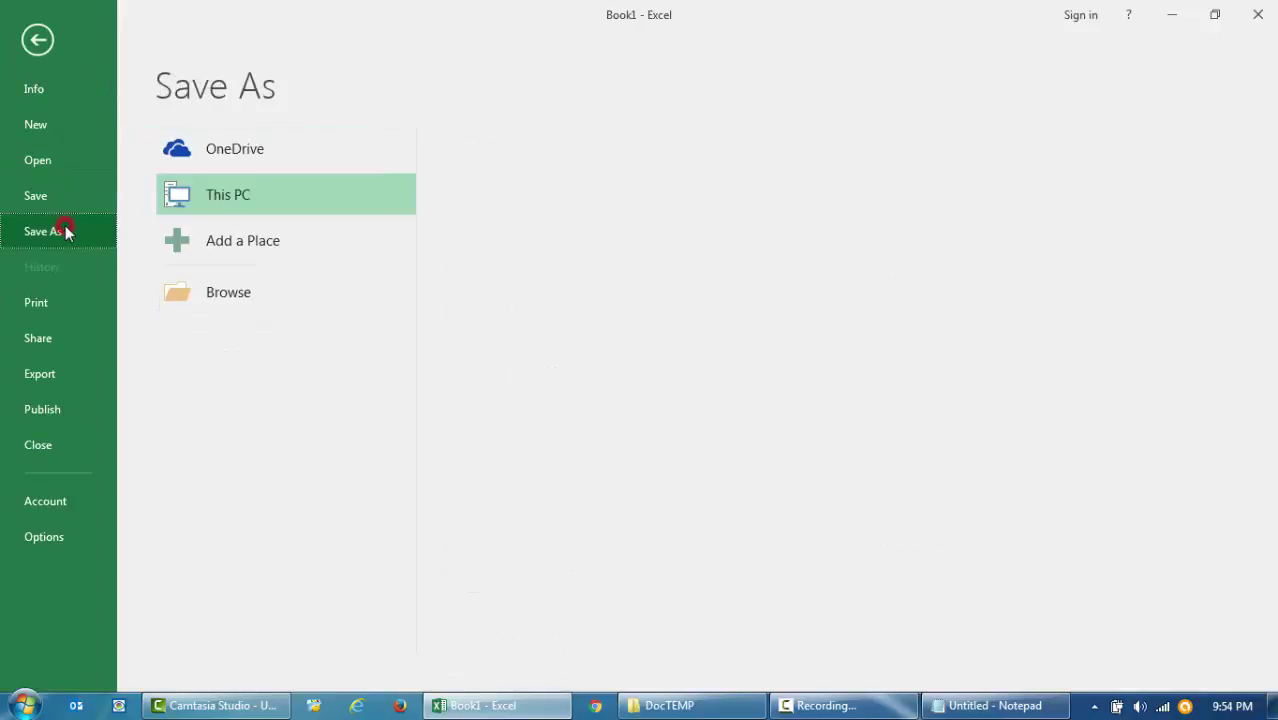
pyautogui.click(224, 293)
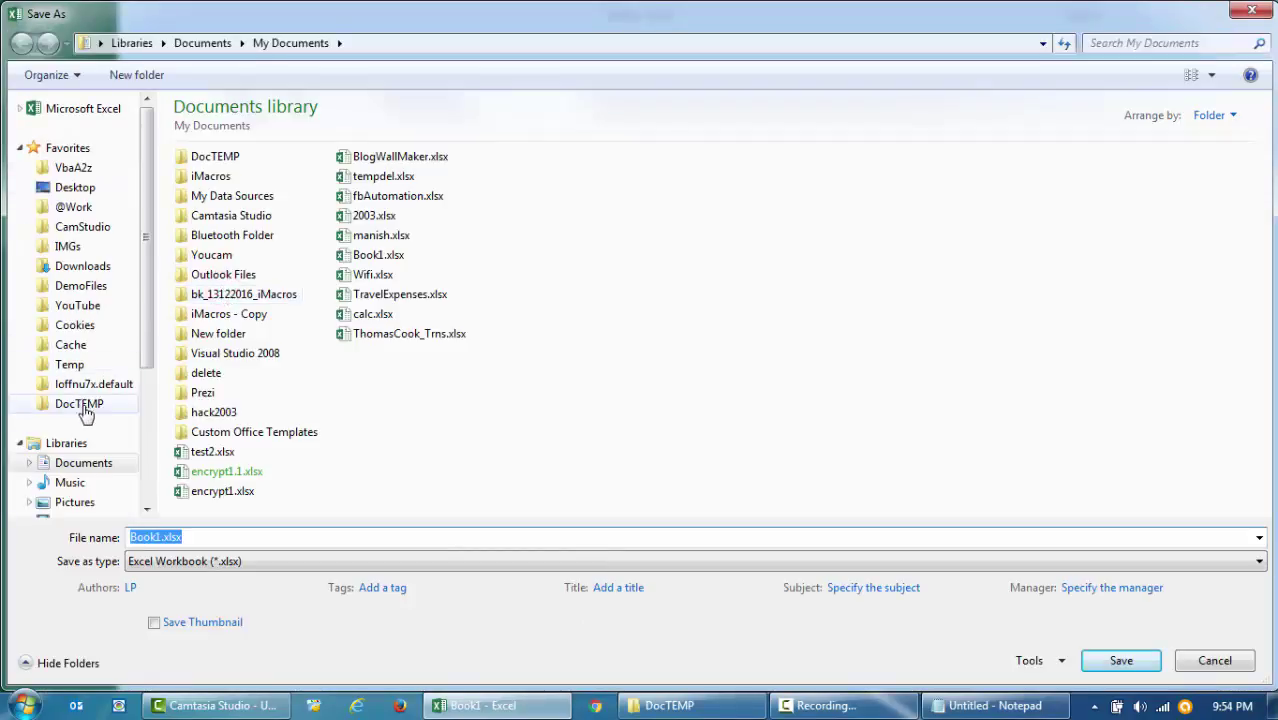
pyautogui.click(84, 405)
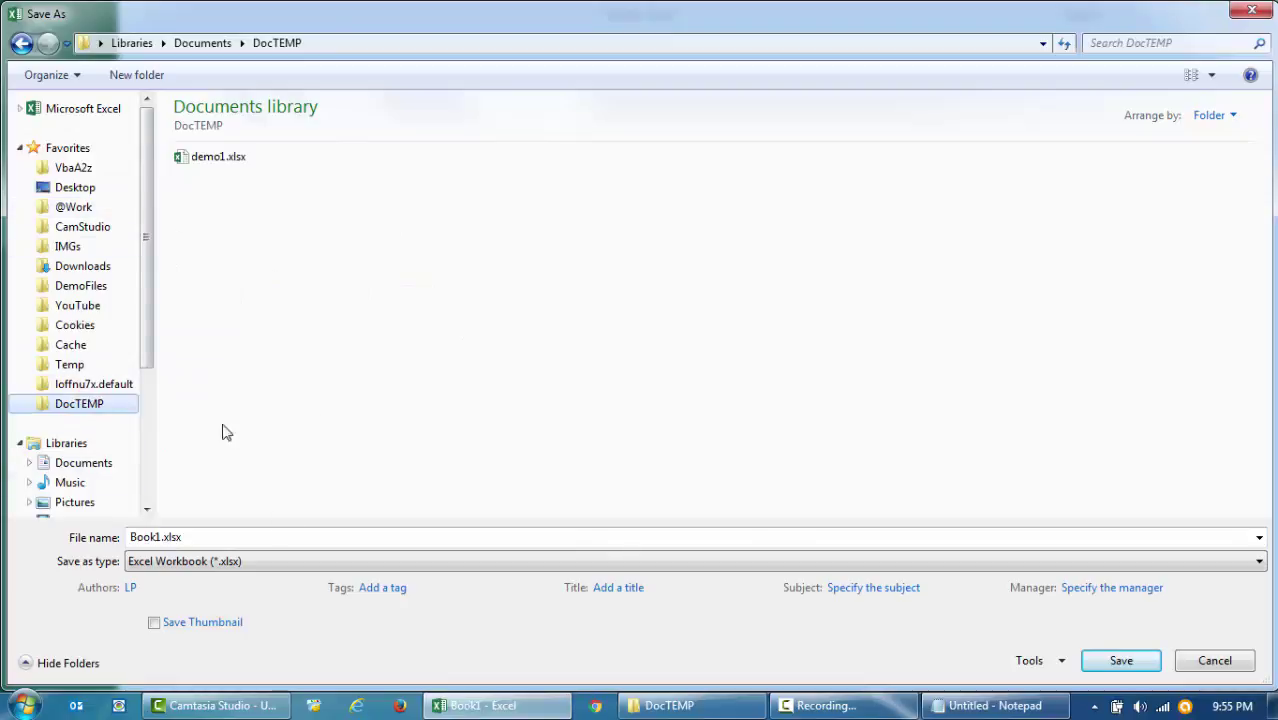
pyautogui.click(344, 537)
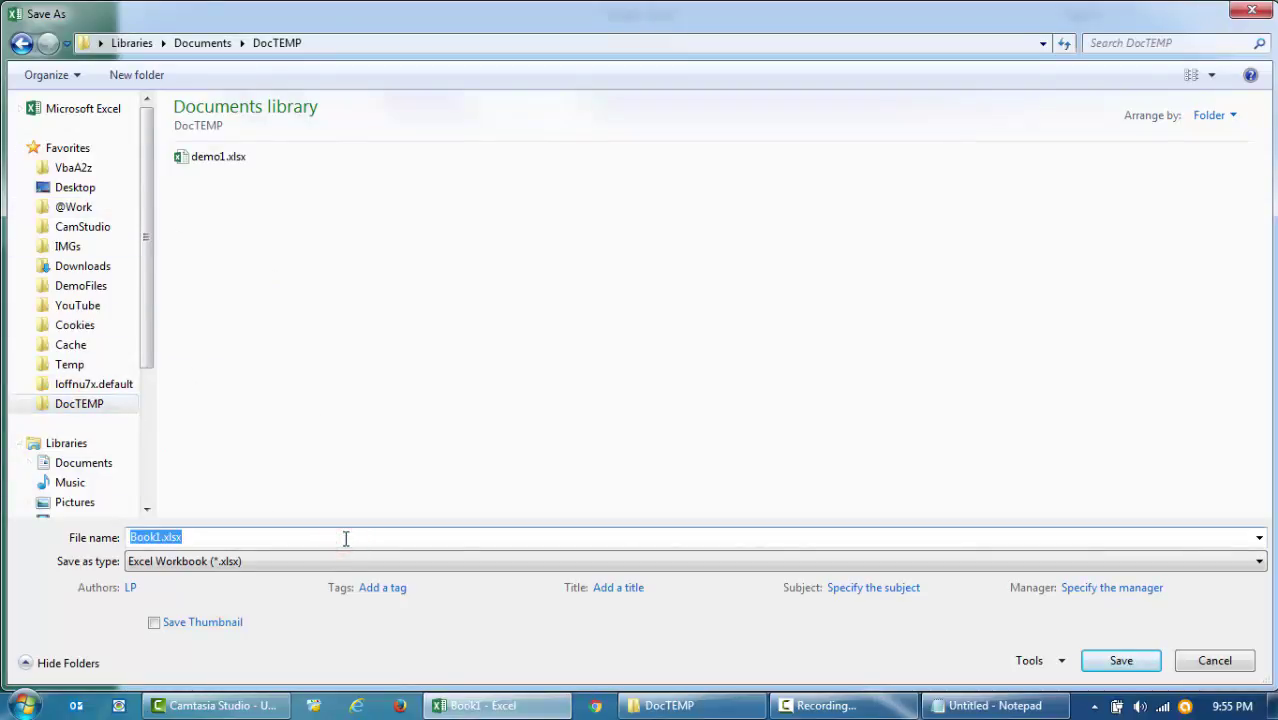
pyautogui.write('demo')
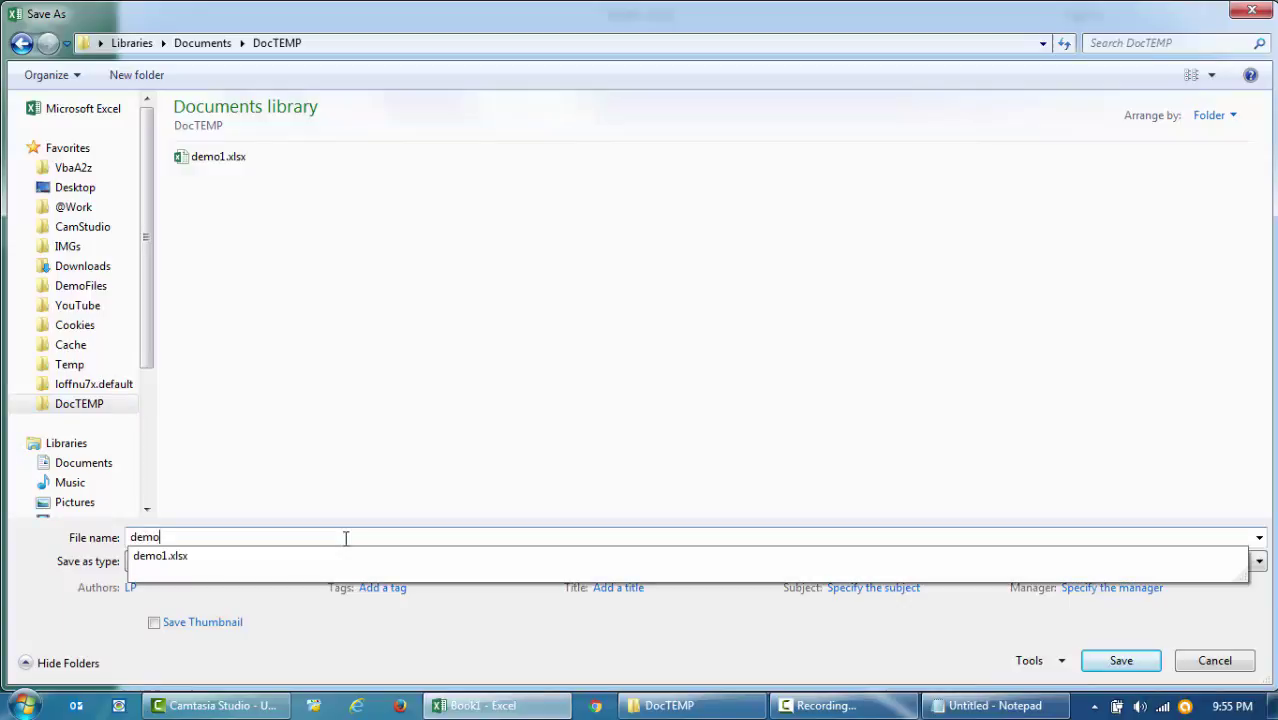
pyautogui.write('2')
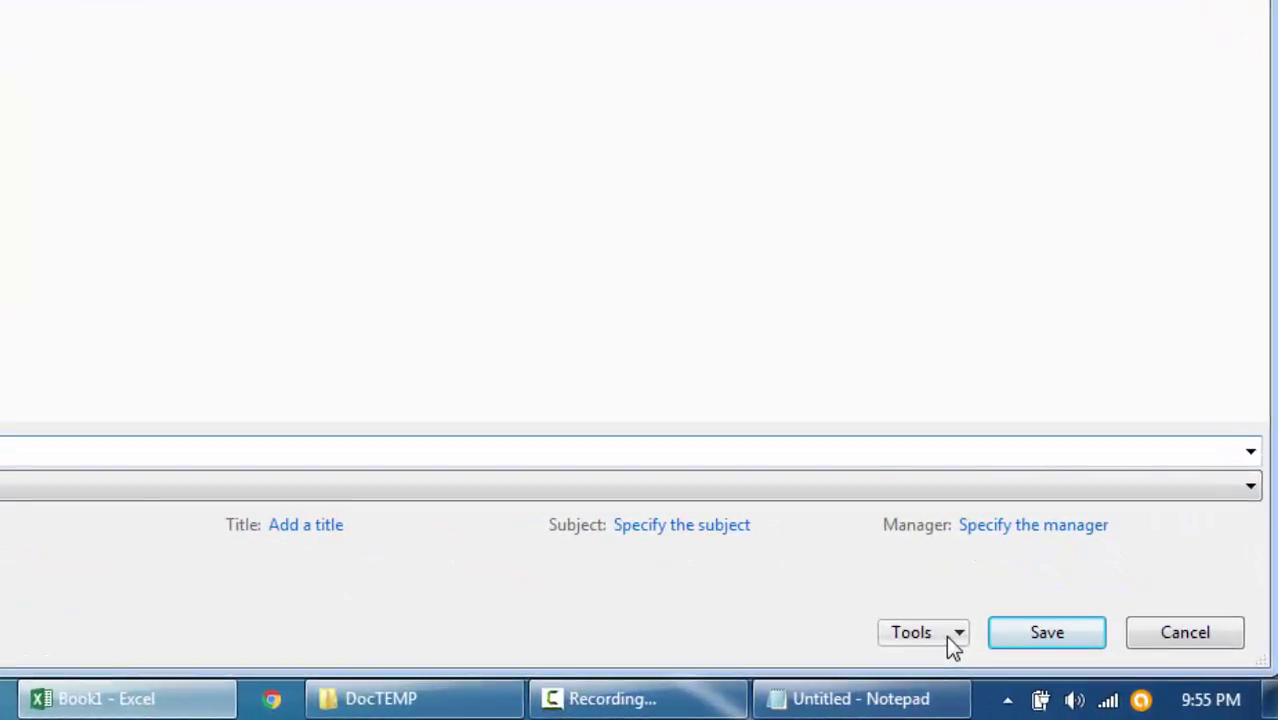
# - Open General Options from the Save As Tools list and focus Password to open
pyautogui.click(948, 635)
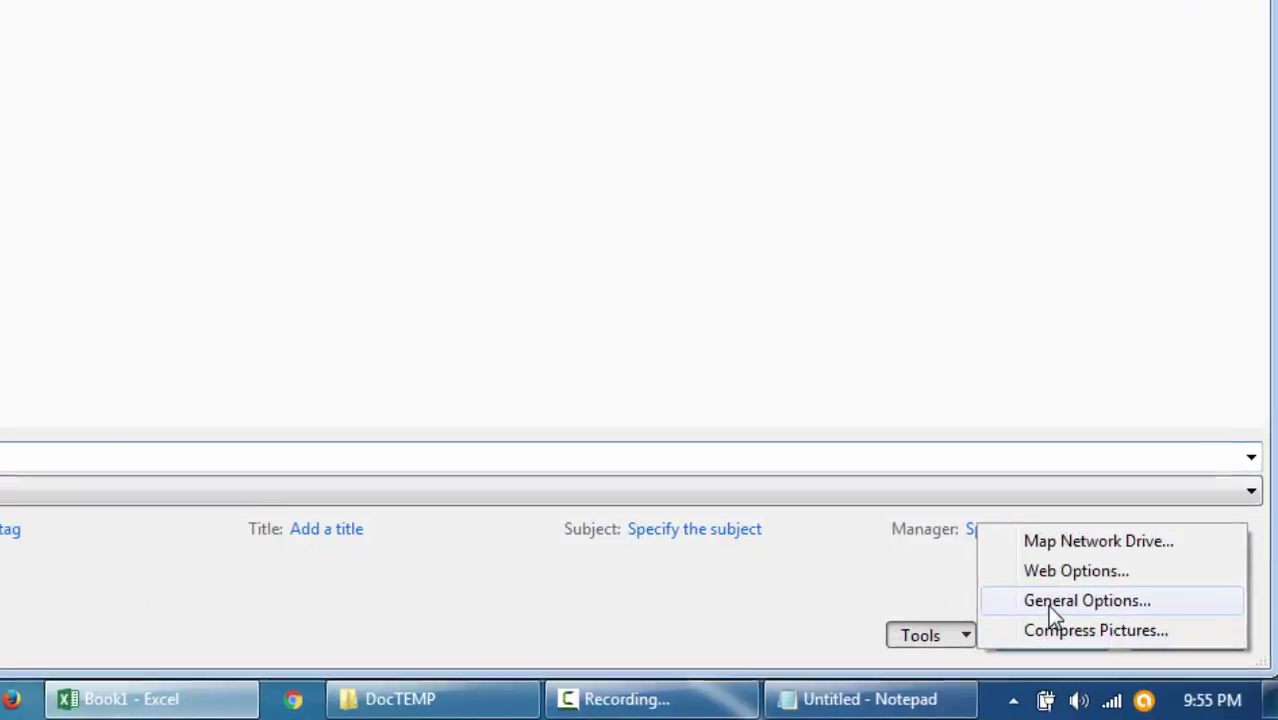
pyautogui.click(1046, 600)
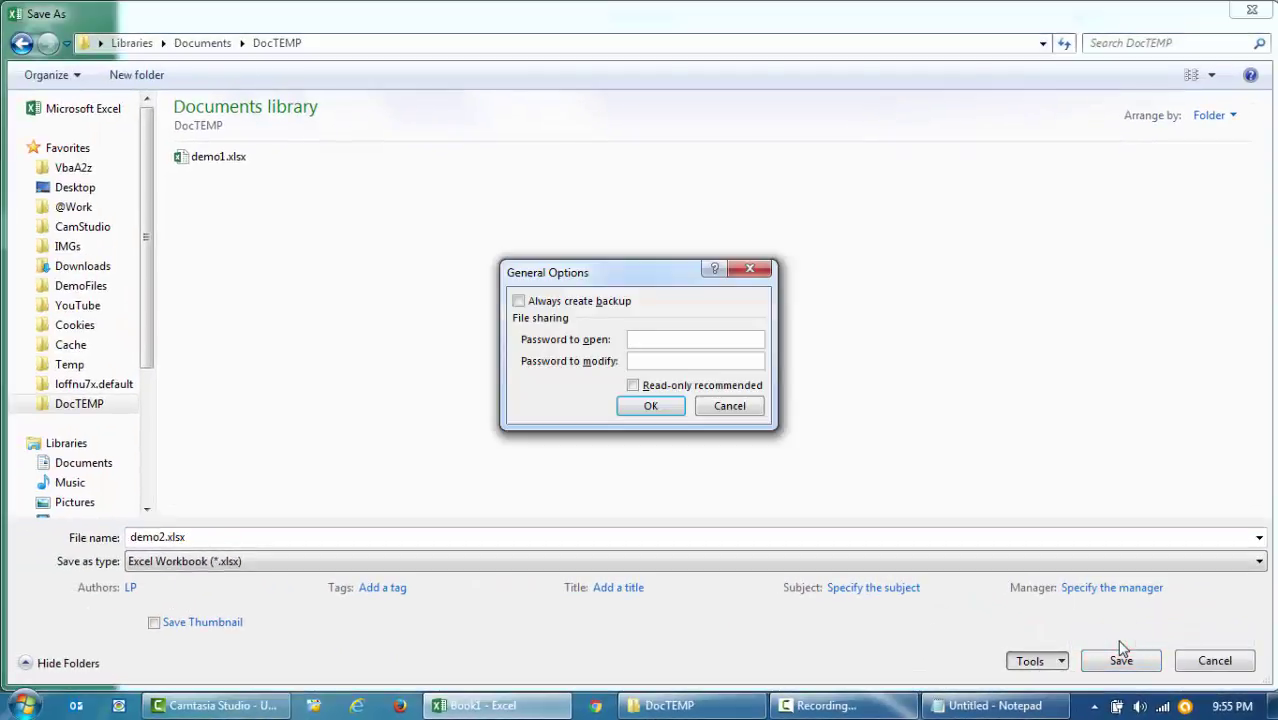
pyautogui.click(655, 339)
pyautogui.click(655, 339)
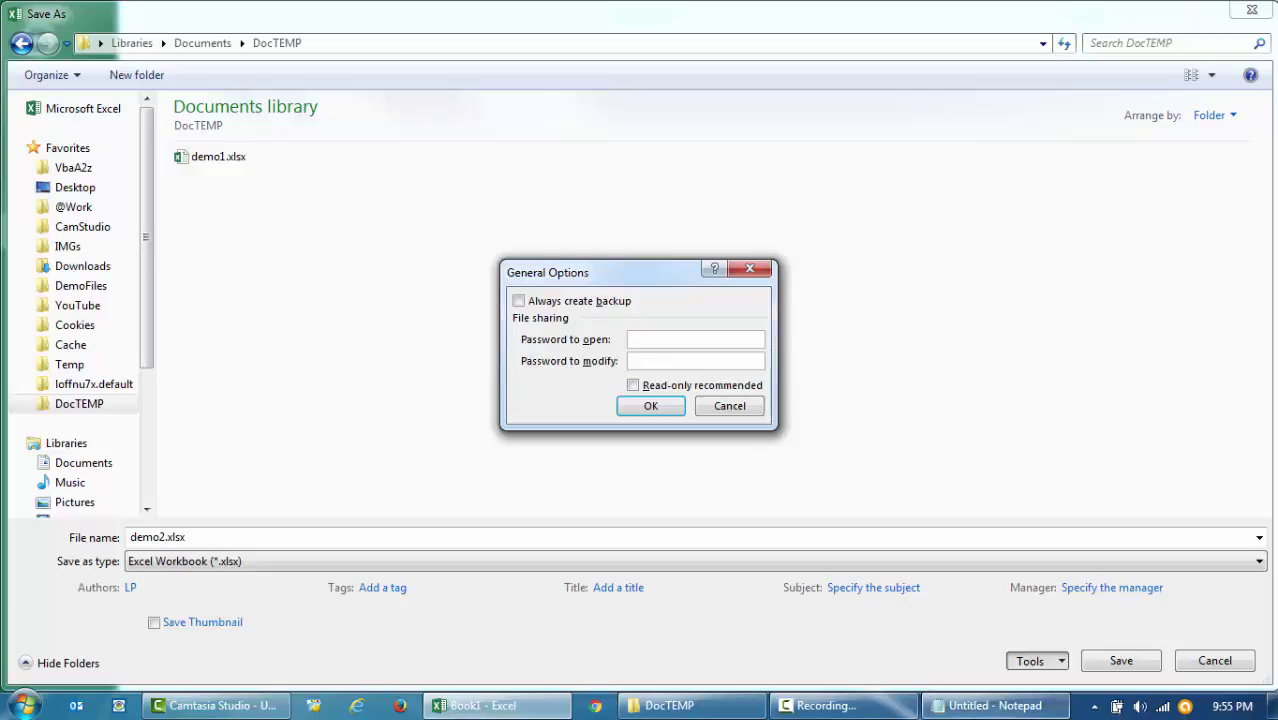
# - Write the password in Notepad and paste it as the workbook's password to open
pyautogui.click(977, 706)
pyautogui.click(903, 210)
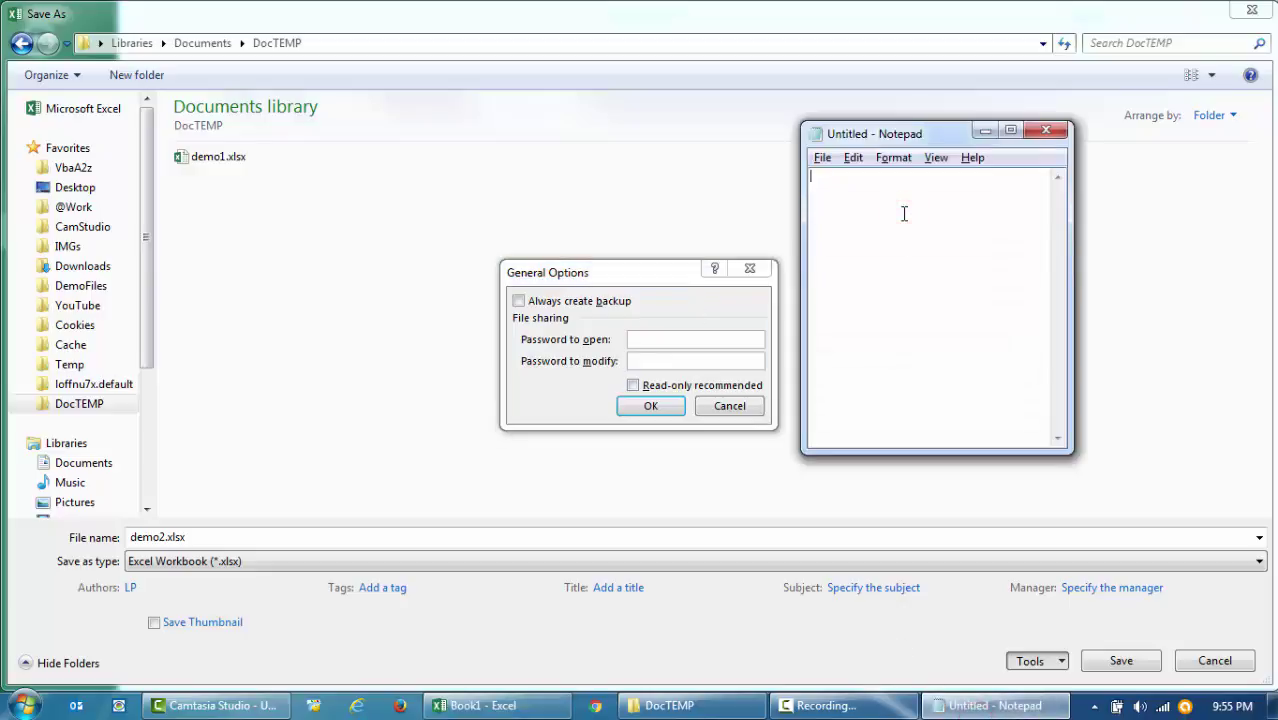
pyautogui.hotkey('ctrl', 'a')
pyautogui.click(650, 339)
pyautogui.hotkey('ctrl', 'v')
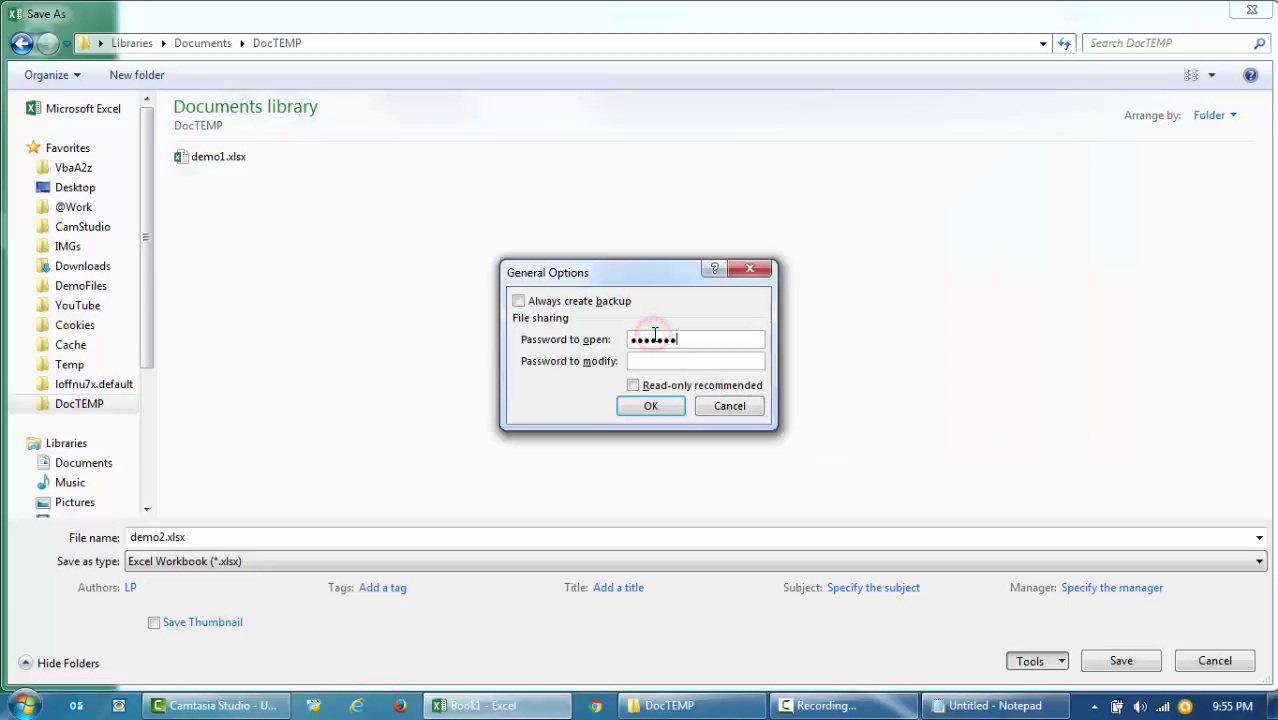
pyautogui.click(648, 406)
# - Re-enter the open password to confirm it and save the workbook as demo2.xlsx
pyautogui.click(596, 306)
pyautogui.hotkey('ctrl', 'v')
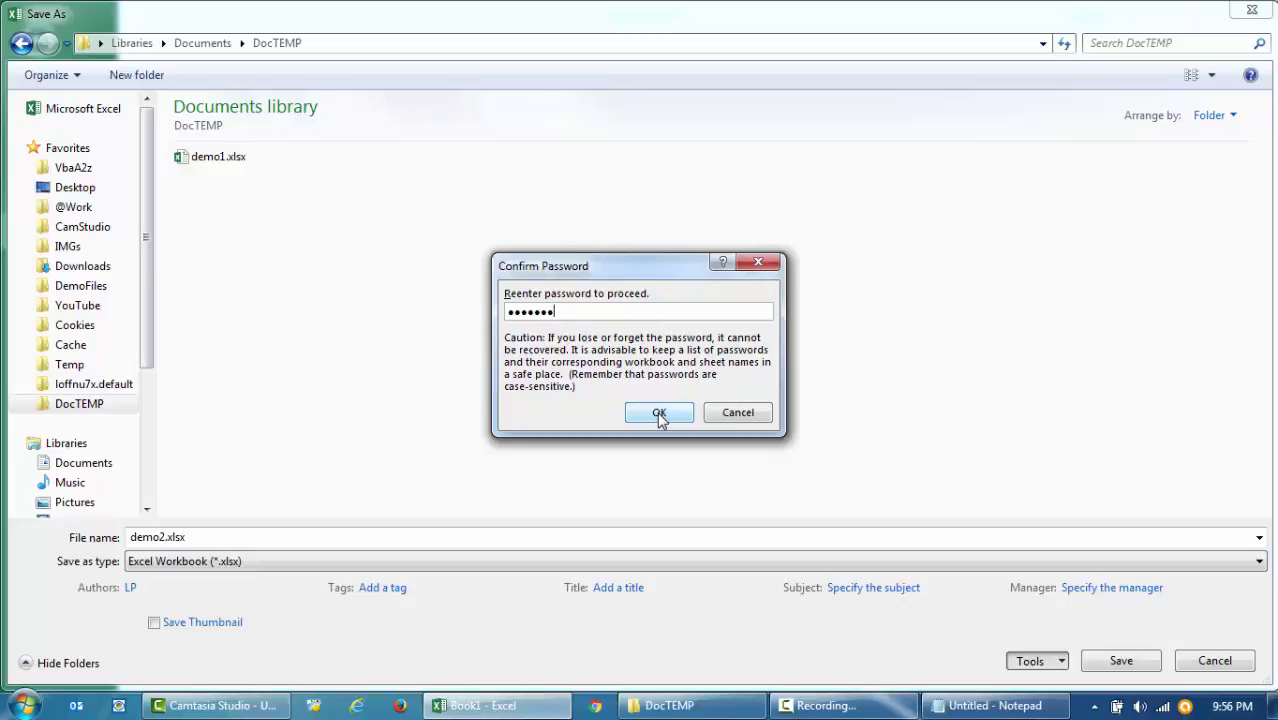
pyautogui.click(659, 414)
pyautogui.click(1120, 662)
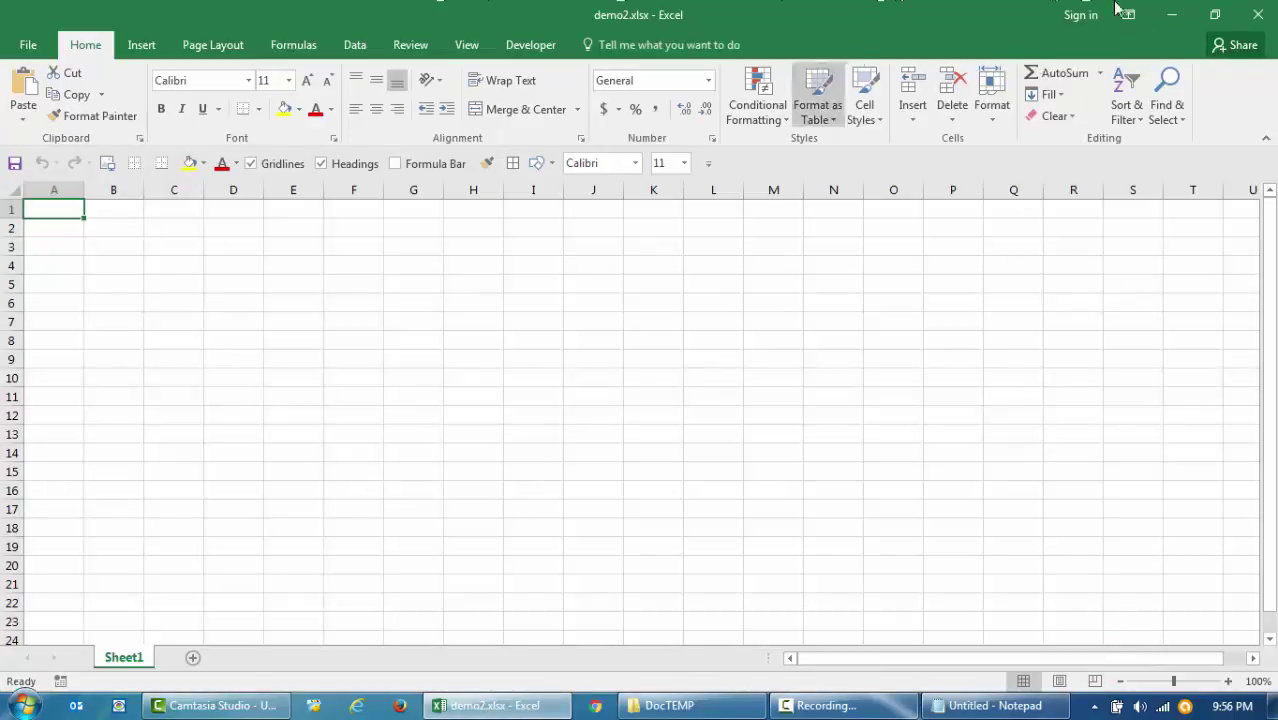
# - Close Excel and open demo2.xlsx from the DocTEMP folder in Explorer
pyautogui.click(1262, 15)
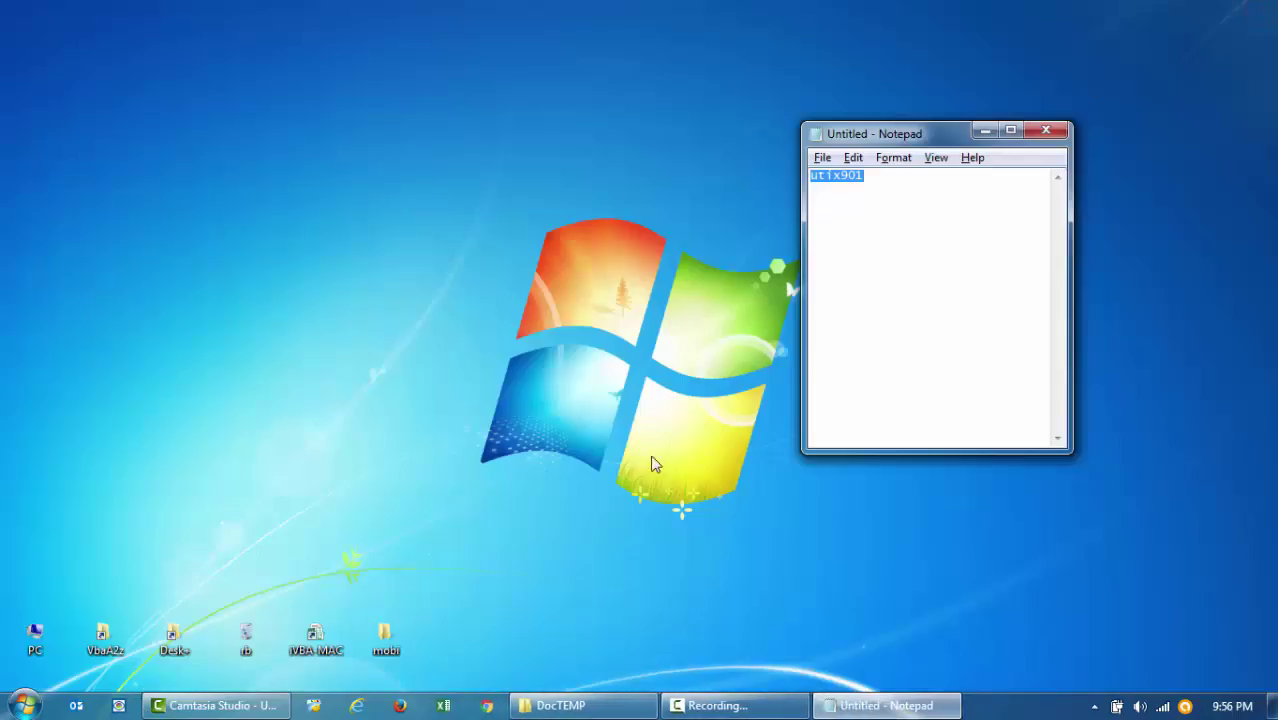
pyautogui.hotkey('alt', 'Tab')
pyautogui.click(422, 314)
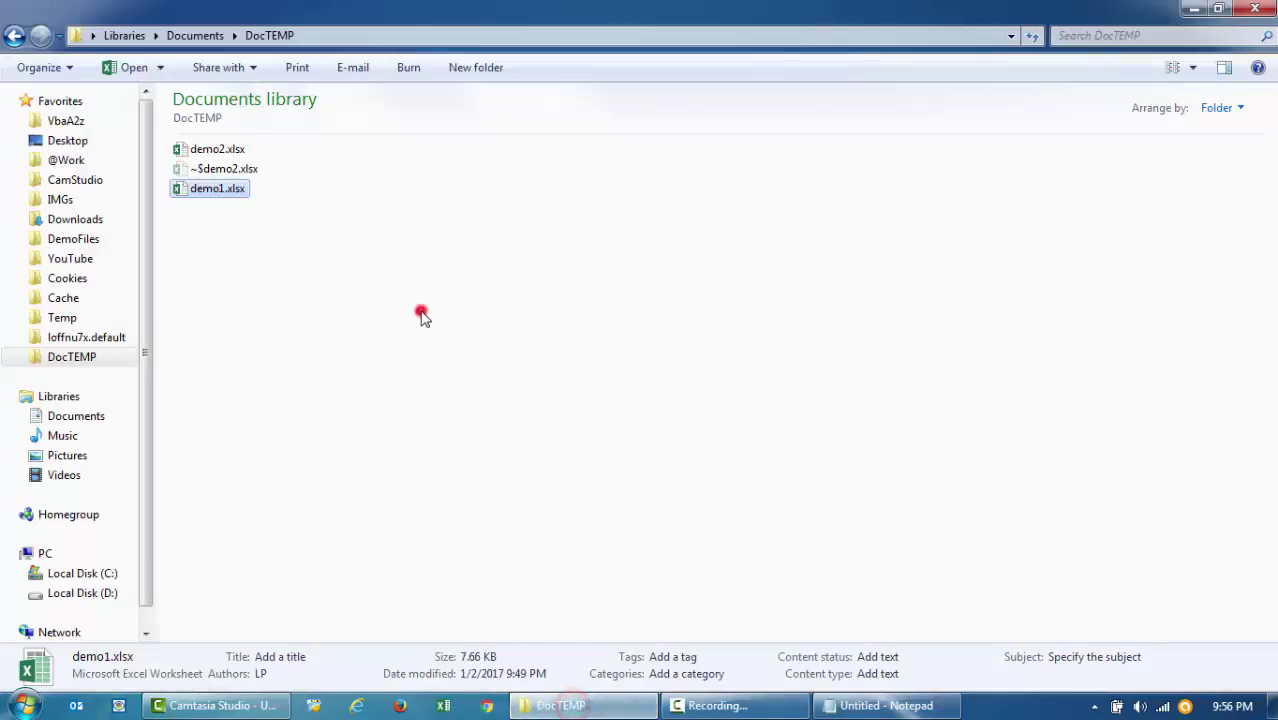
pyautogui.click(233, 152)
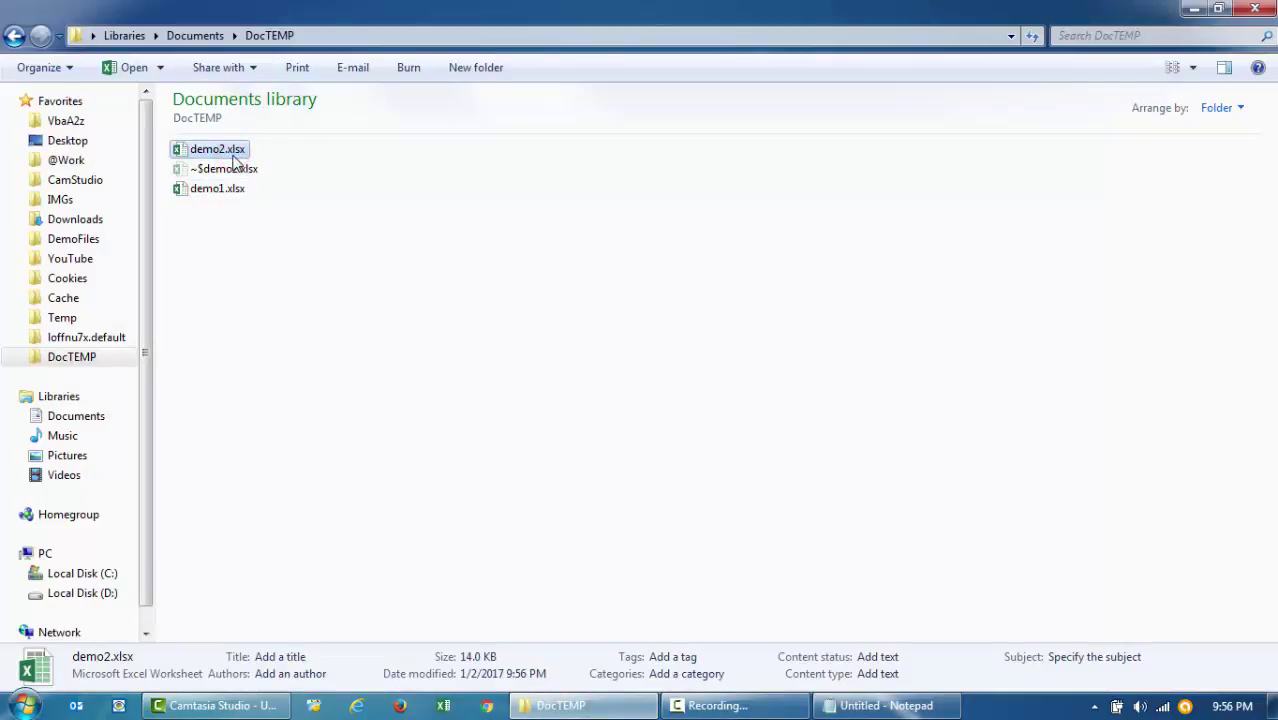
pyautogui.doubleClick(233, 156)
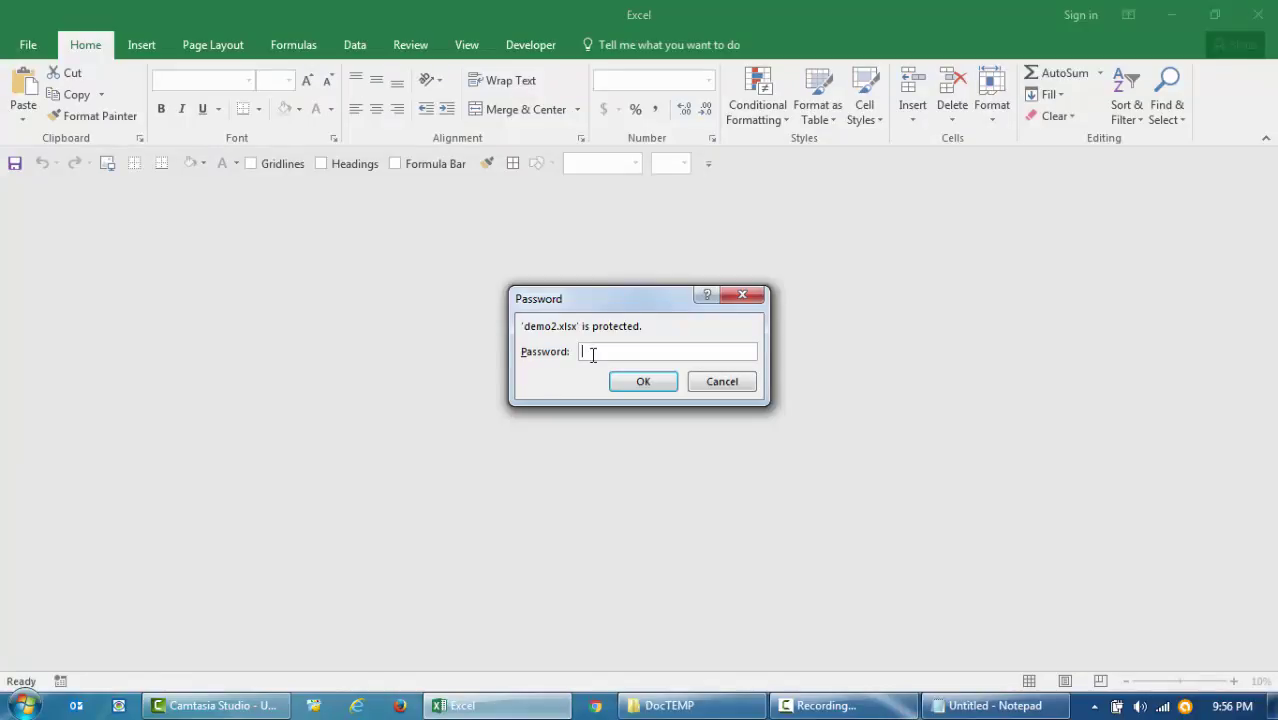
# - Paste the open password at the prompt to unlock demo2.xlsx and show Sheet1
pyautogui.click(592, 353)
pyautogui.rightClick(612, 354)
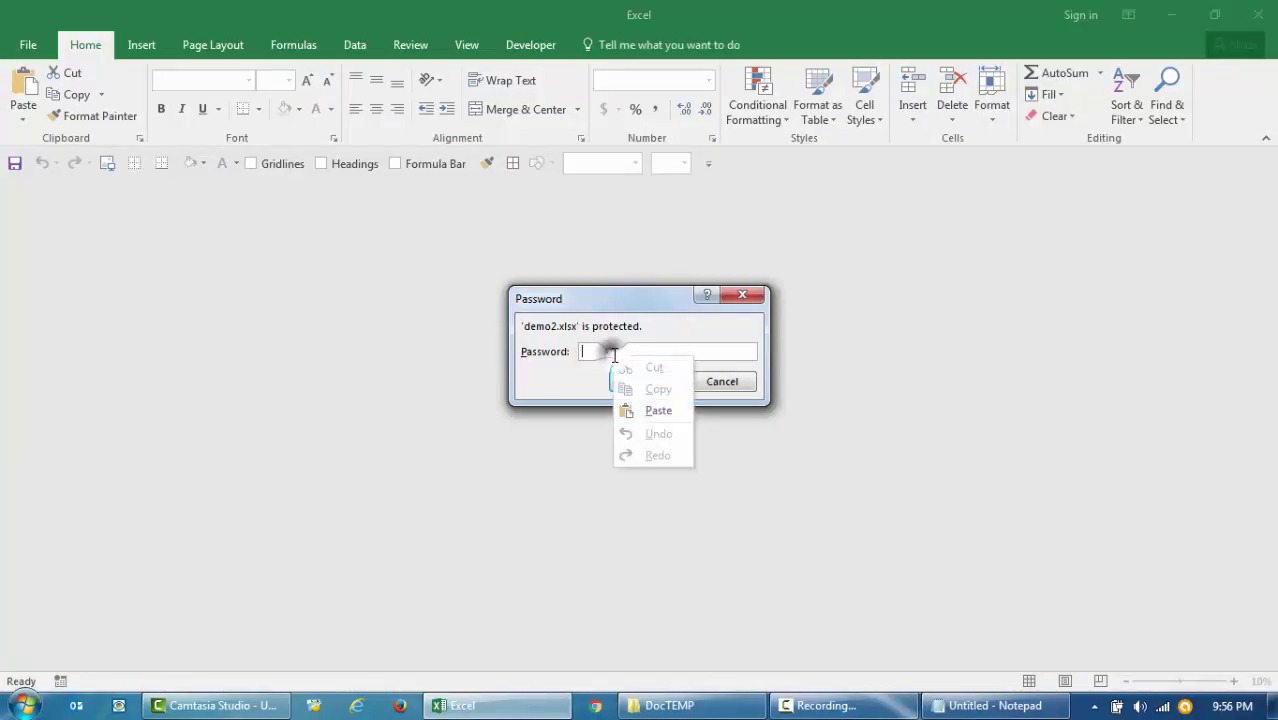
pyautogui.click(652, 411)
pyautogui.click(646, 385)
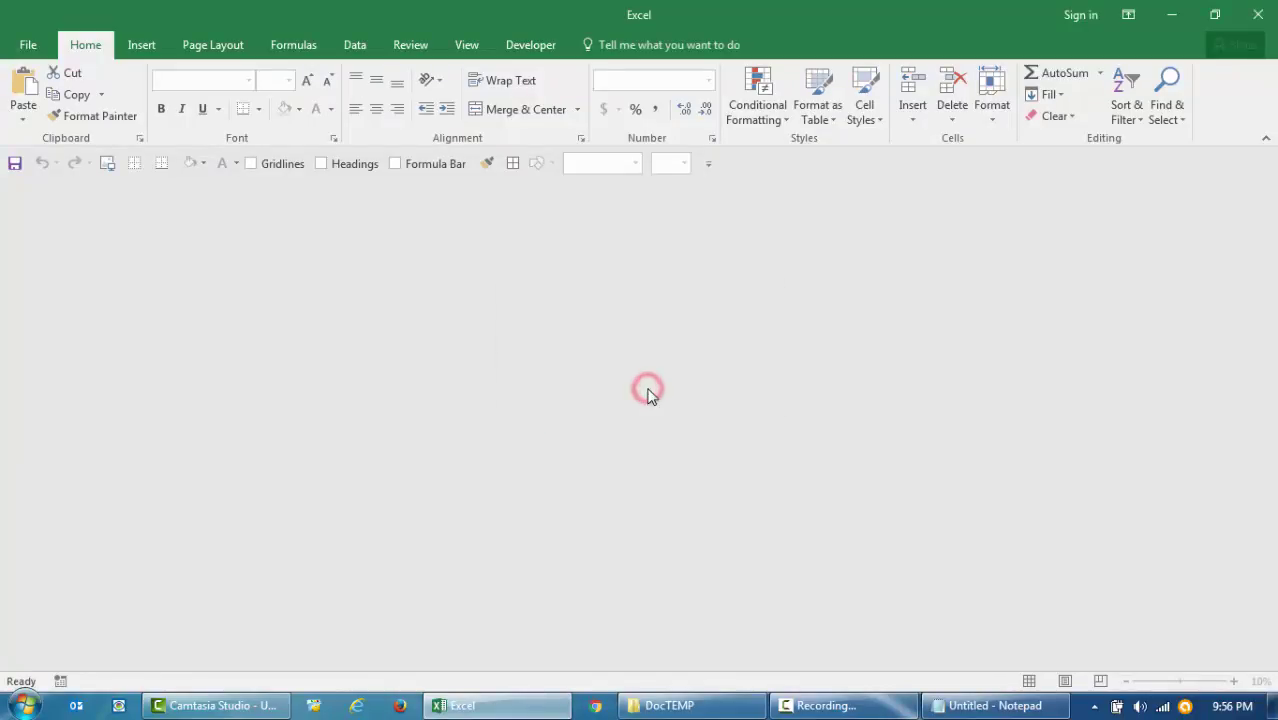
pyautogui.click(647, 397)
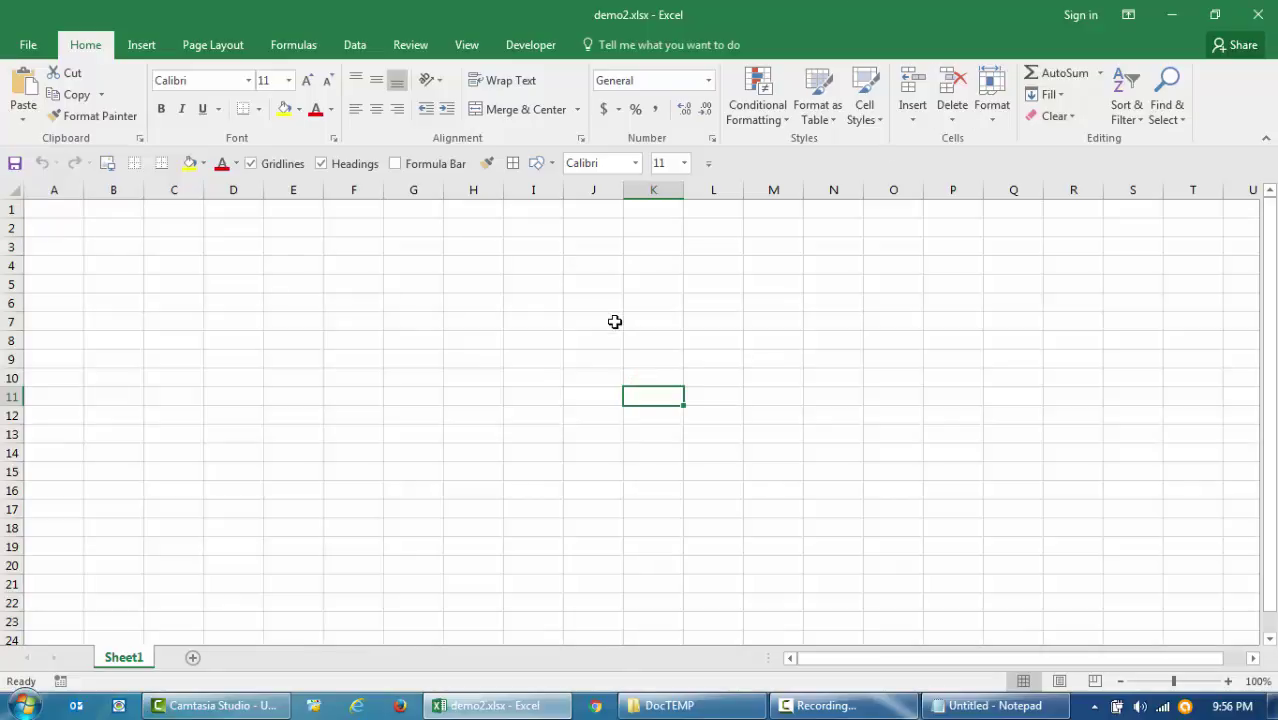
pyautogui.click(422, 282)
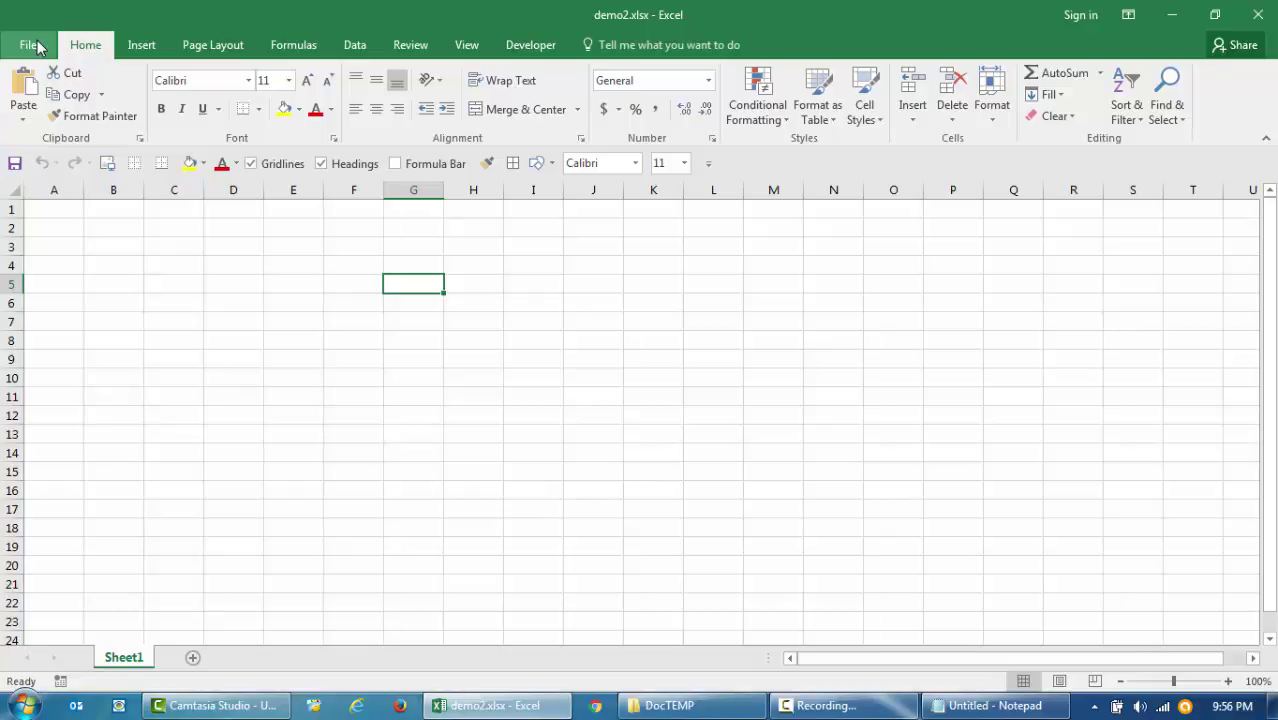
# - Resave demo2.xlsx in DocTEMP with Password to open cleared in General Options
pyautogui.click(33, 45)
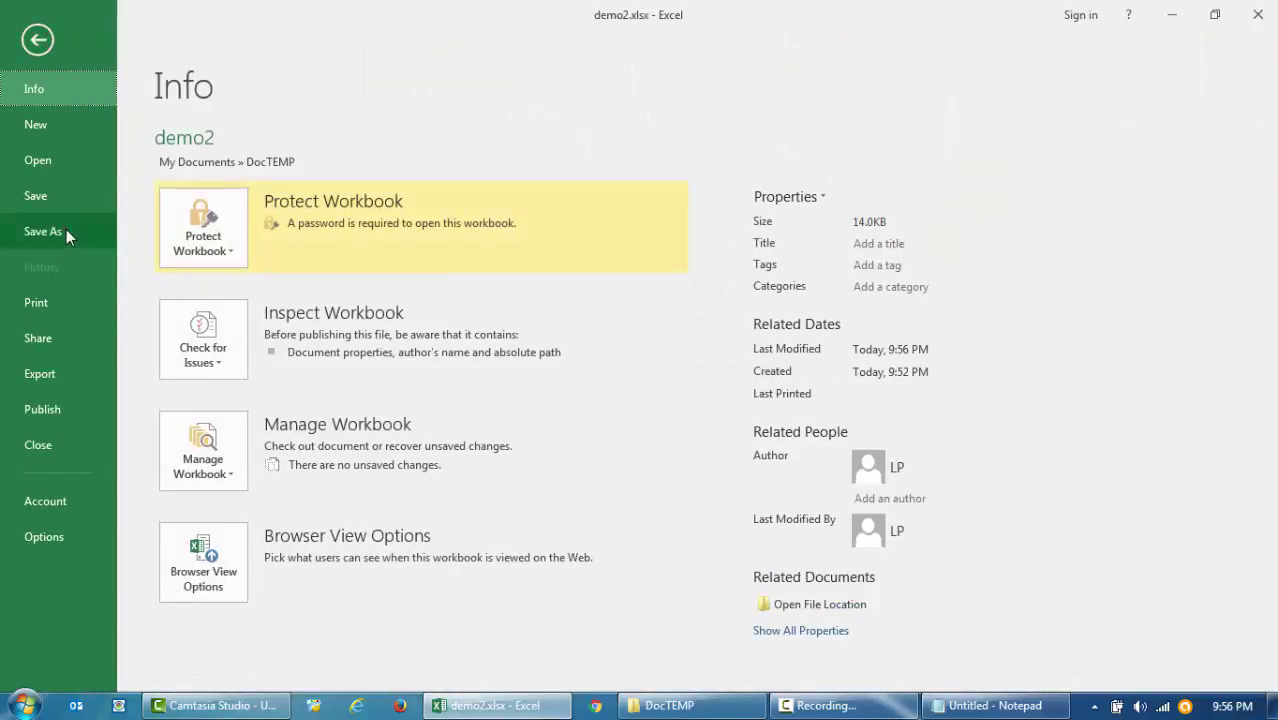
pyautogui.click(66, 233)
pyautogui.click(216, 300)
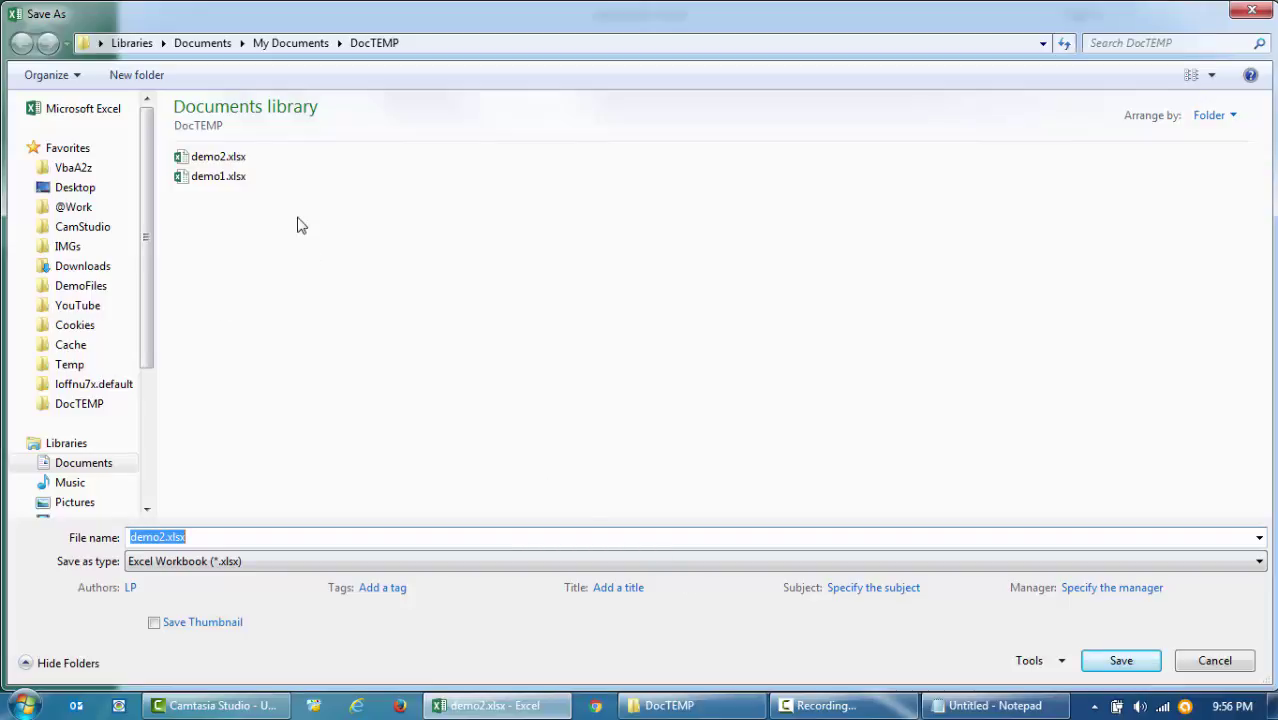
pyautogui.click(1058, 660)
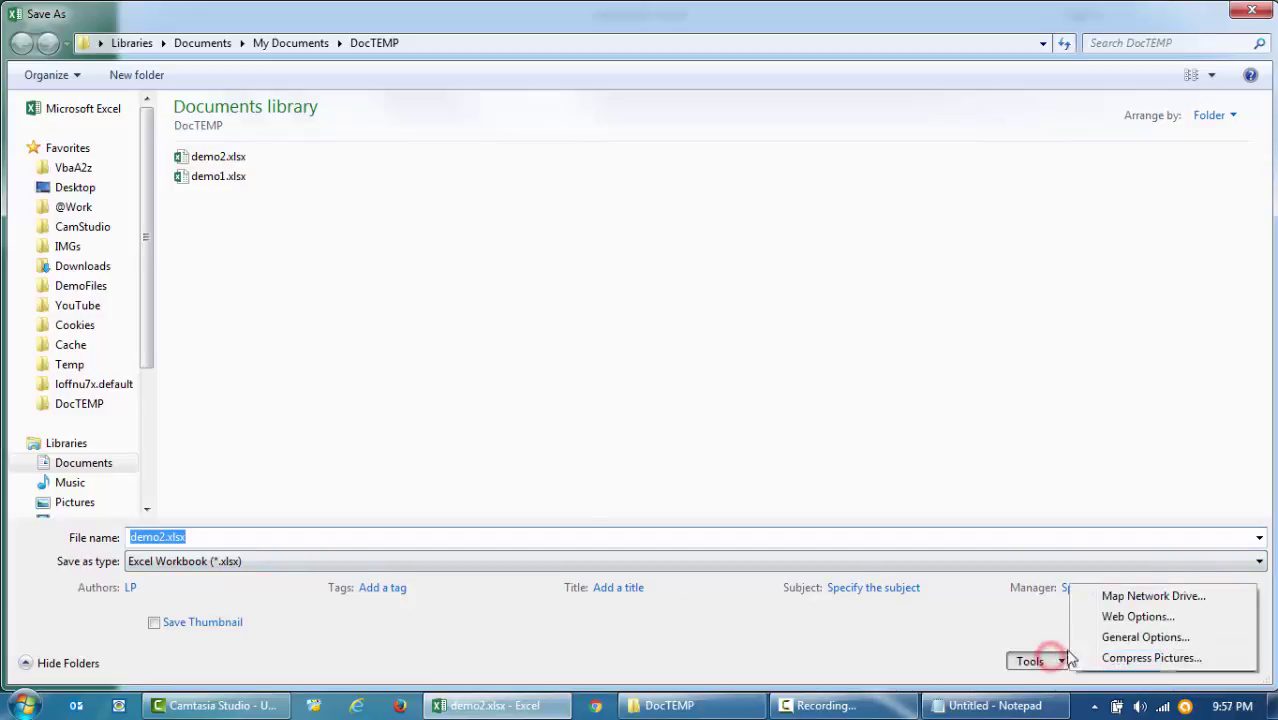
pyautogui.click(1104, 642)
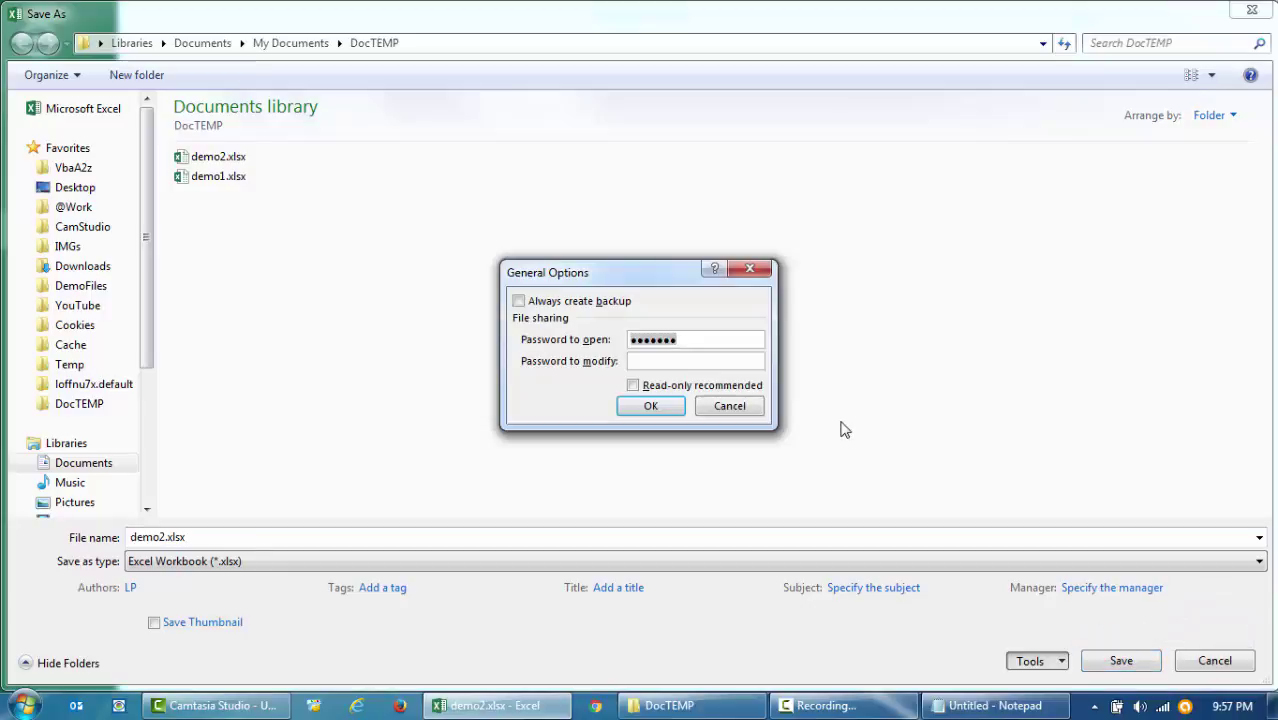
pyautogui.press('BackSpace')
pyautogui.click(680, 406)
pyautogui.click(1117, 668)
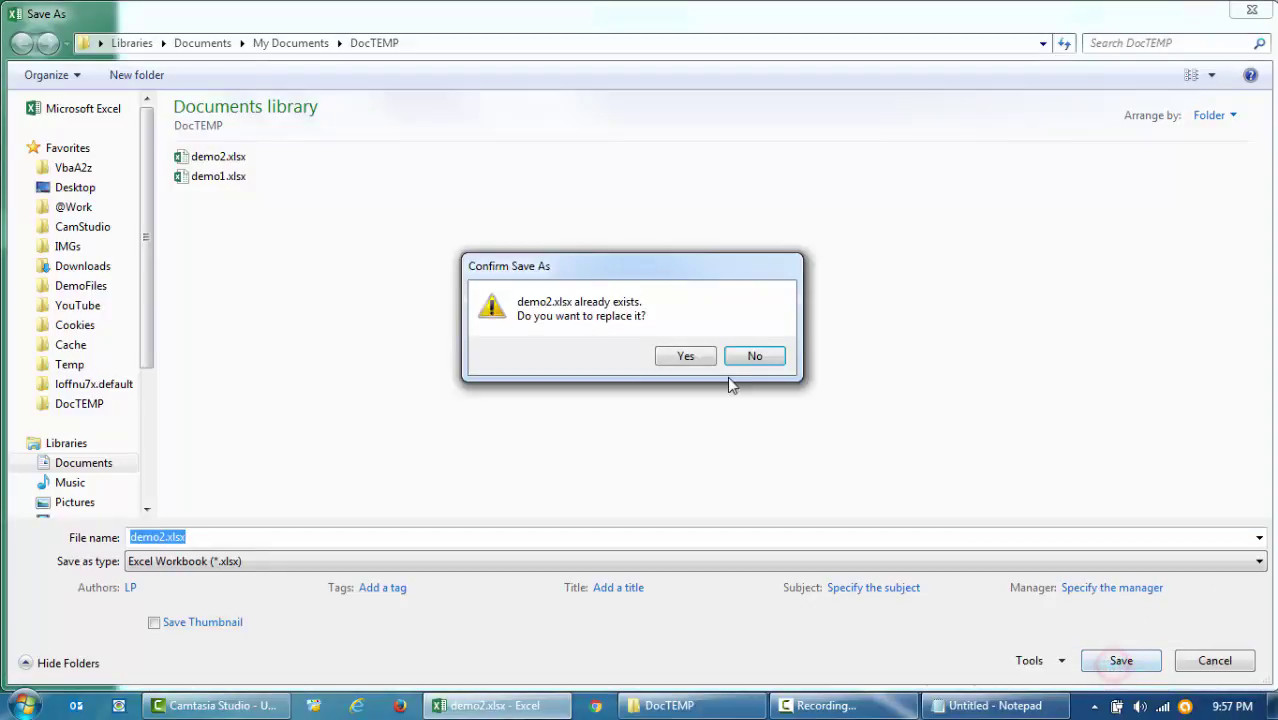
# - Replace the existing demo2.xlsx, close Excel, and reopen the file without a password prompt
pyautogui.click(701, 366)
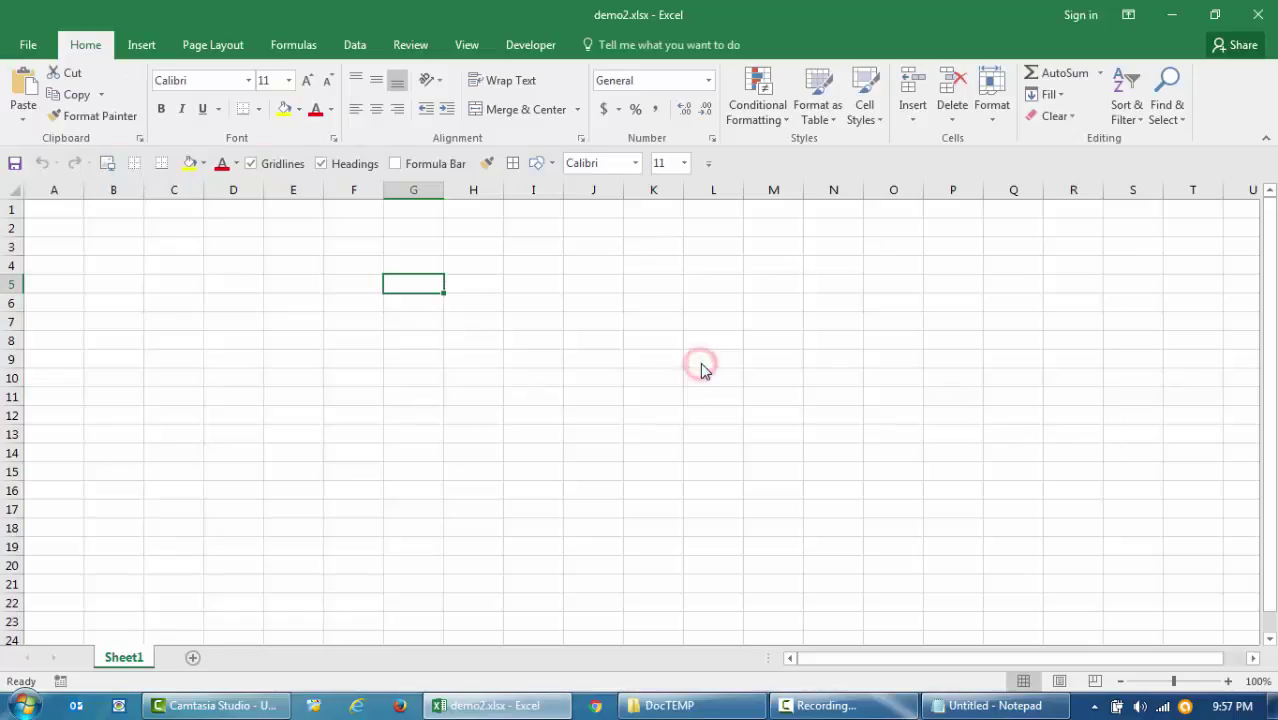
pyautogui.click(1258, 10)
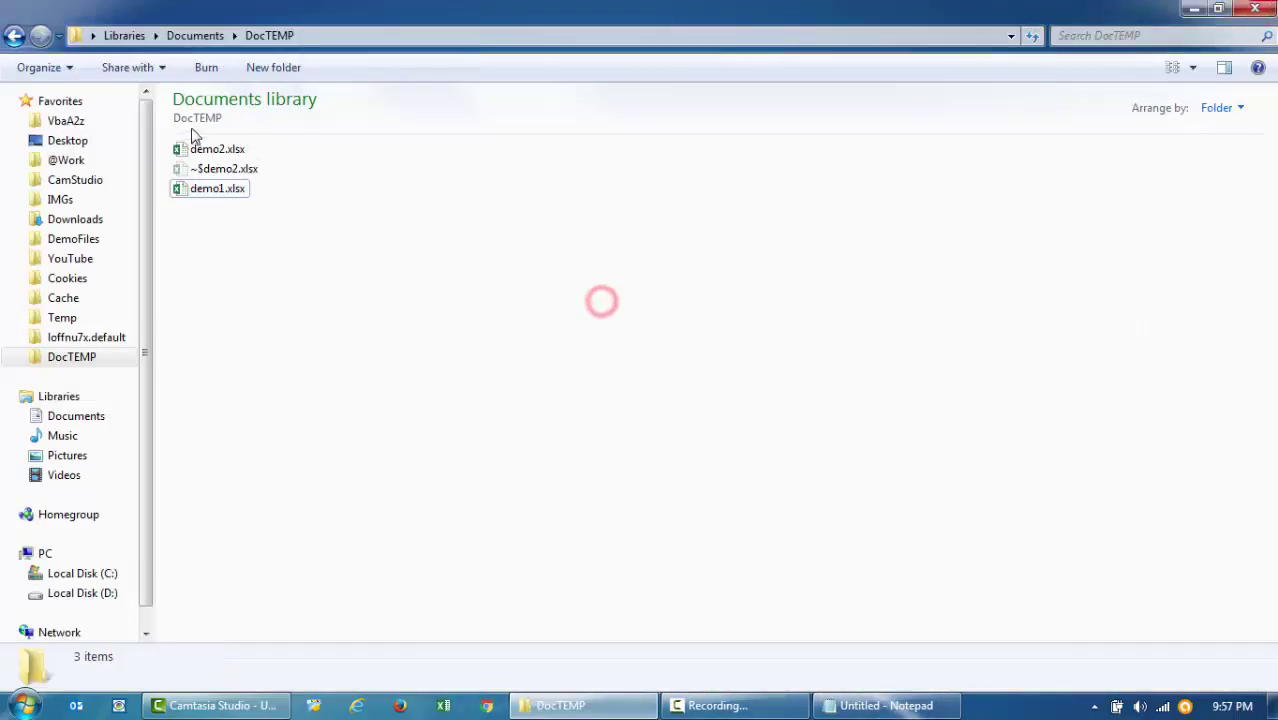
pyautogui.click(388, 331)
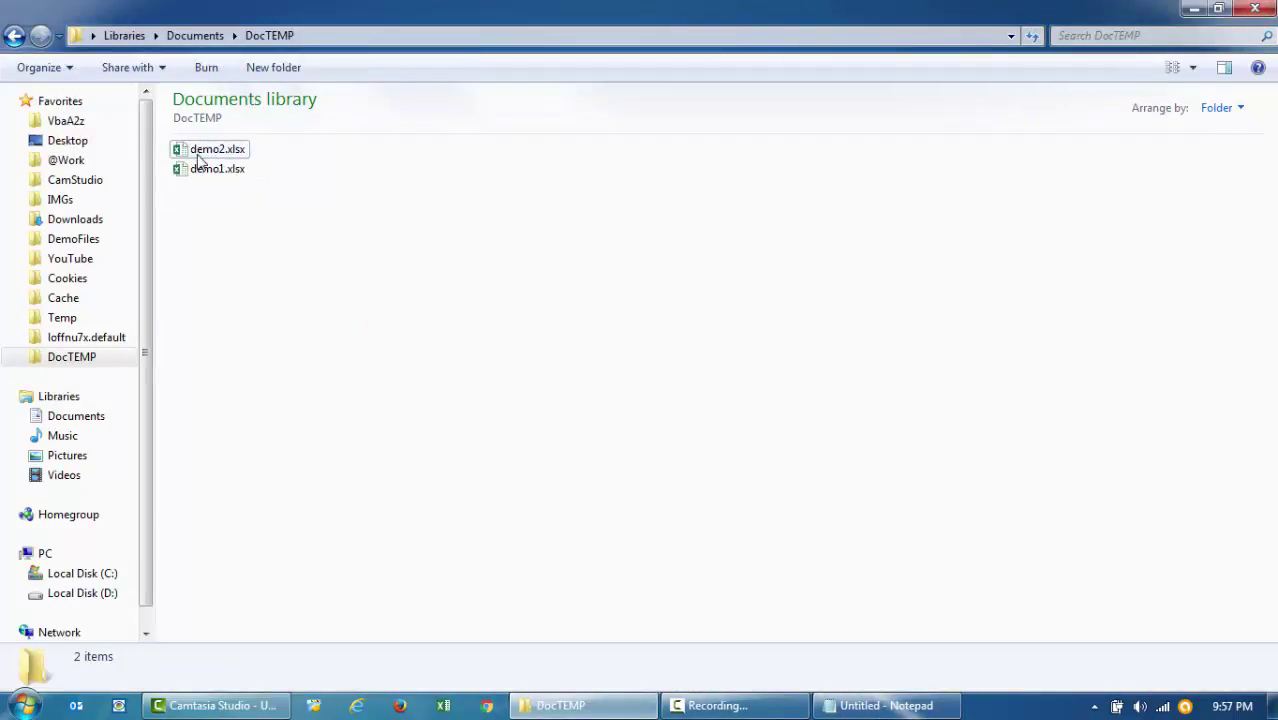
pyautogui.doubleClick(205, 149)
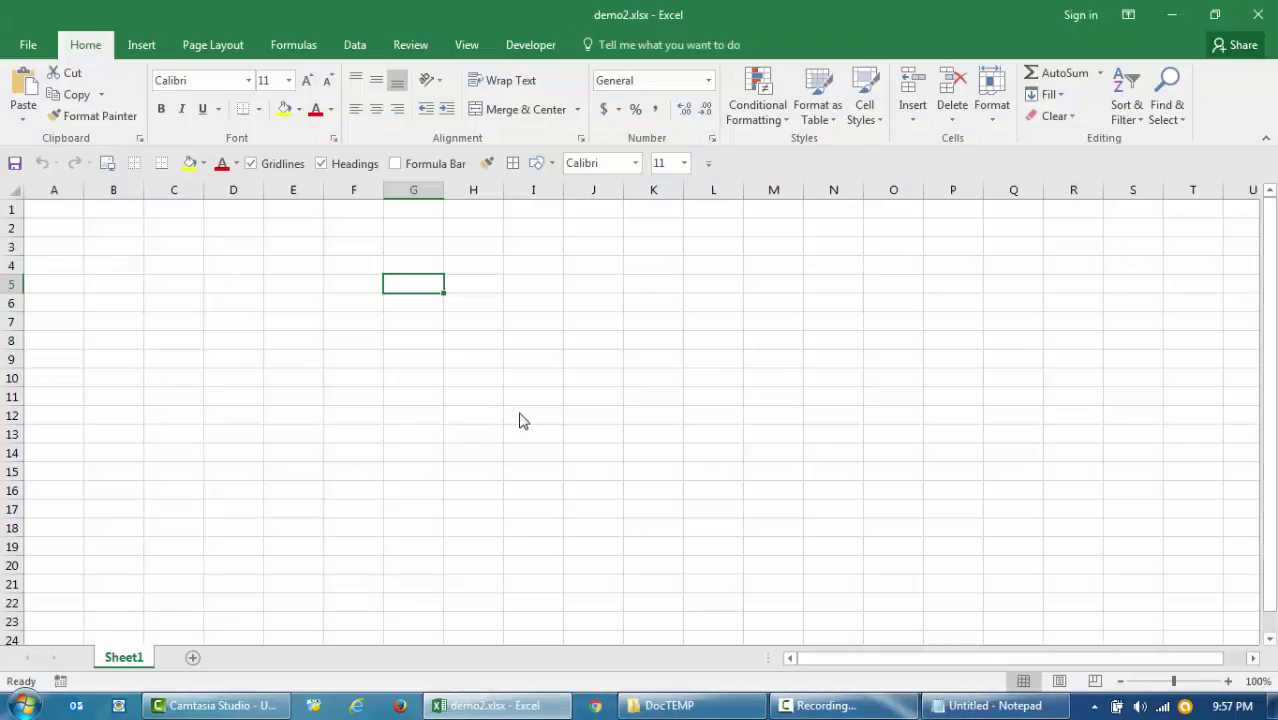
pyautogui.click(519, 413)
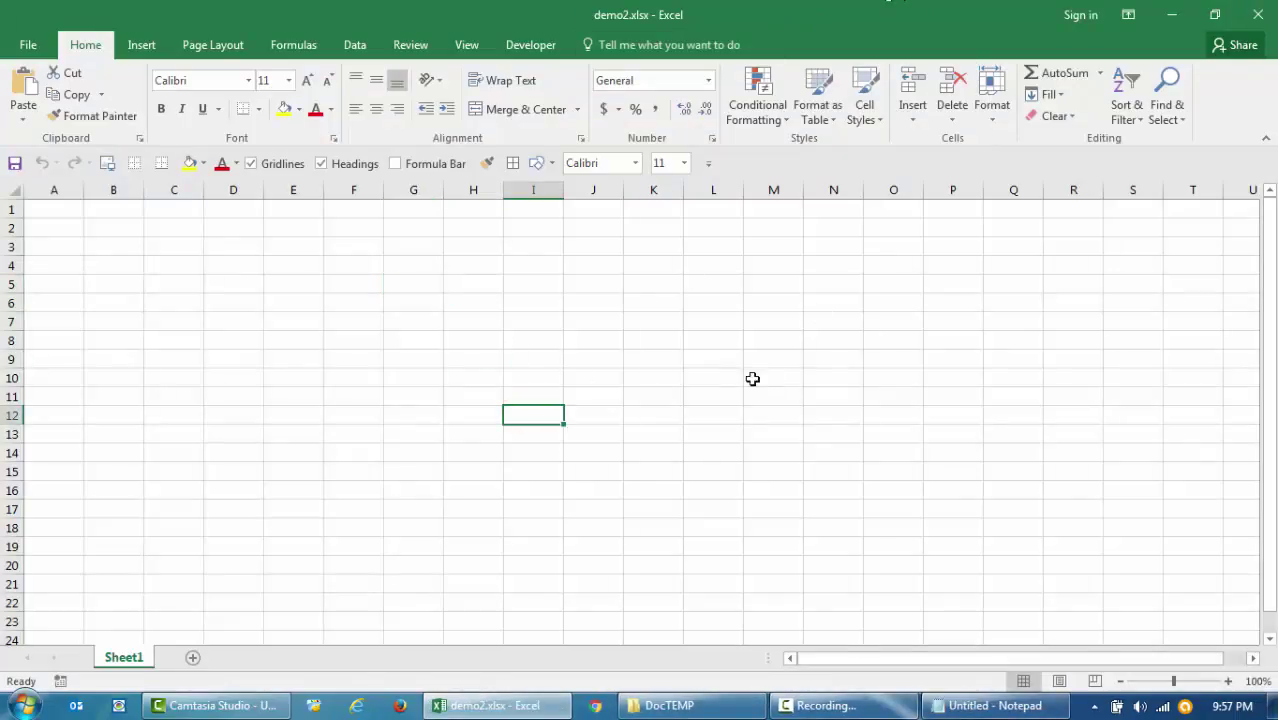
pyautogui.click(710, 336)
pyautogui.click(17, 191)
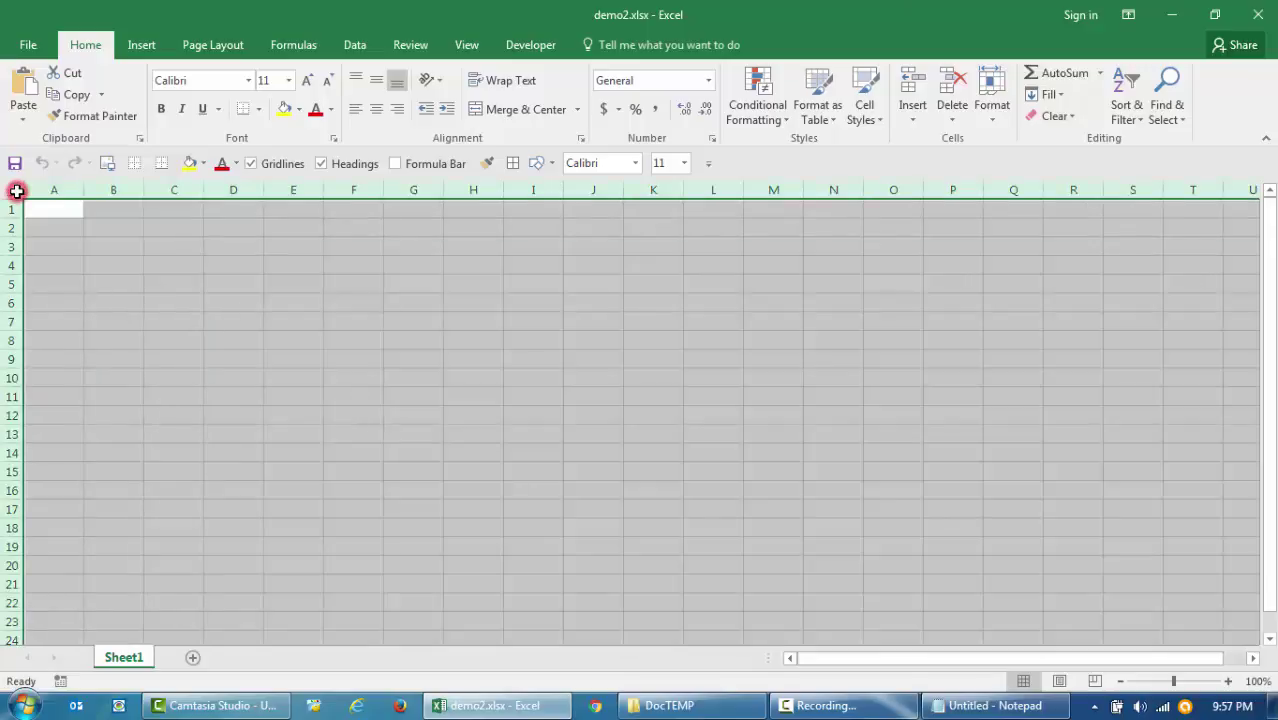
pyautogui.click(250, 374)
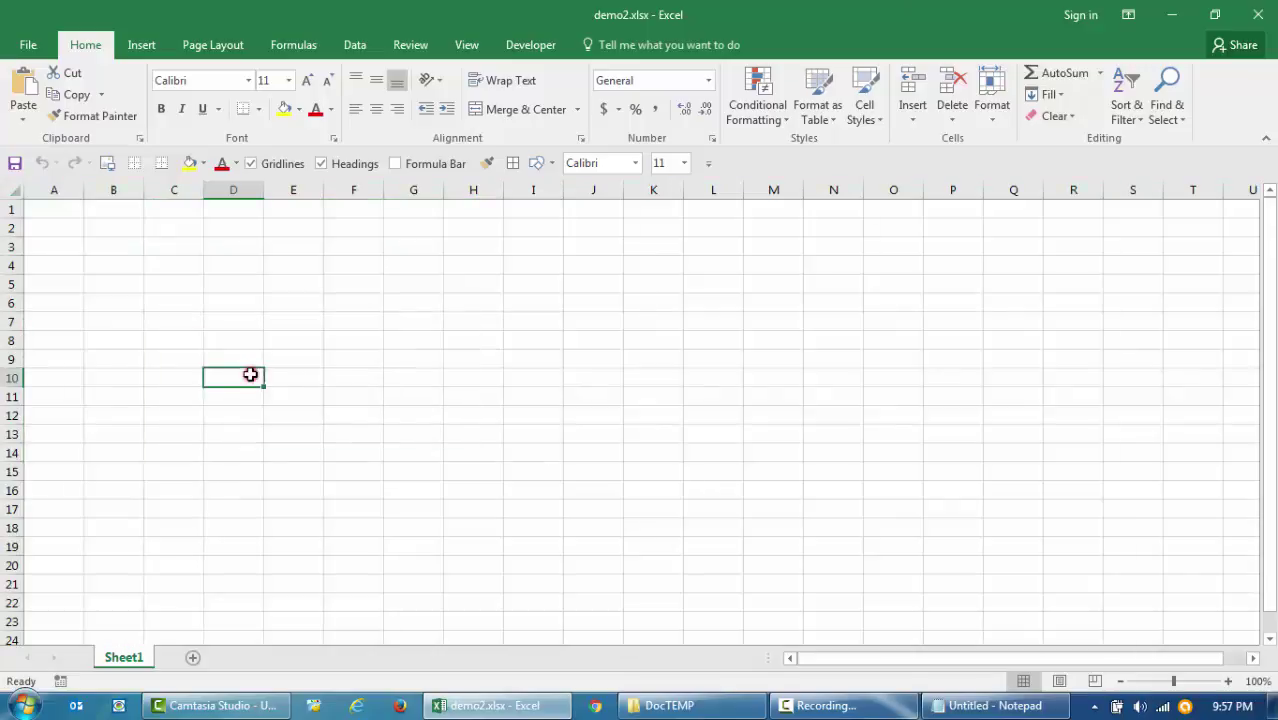
pyautogui.click(337, 374)
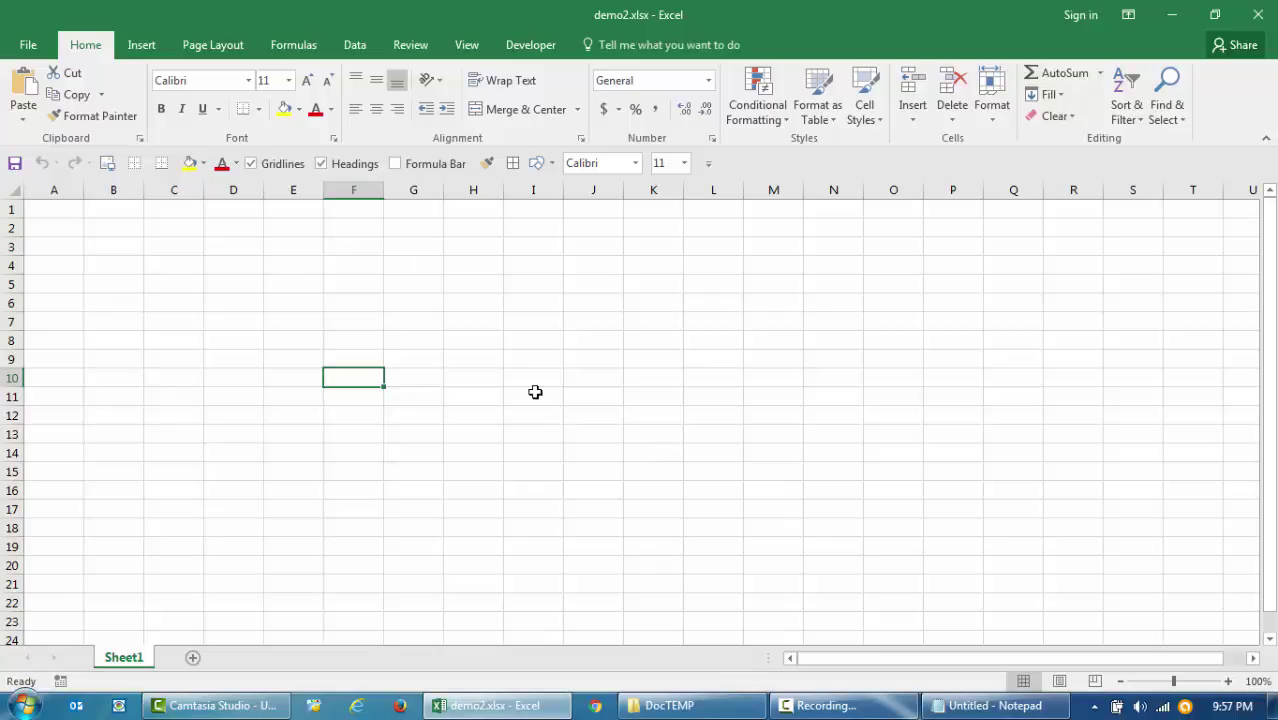
# - Open General Options for demo2.xlsx through Save As > Browse > Tools
pyautogui.click(44, 46)
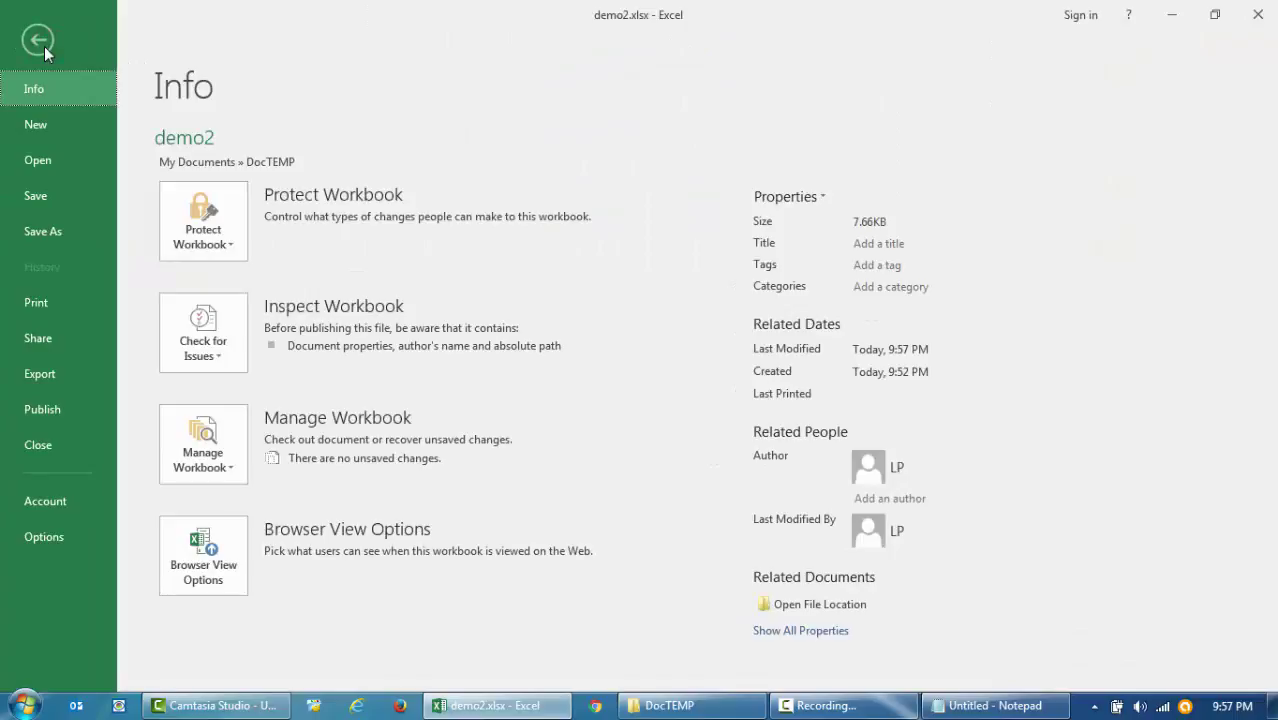
pyautogui.click(56, 233)
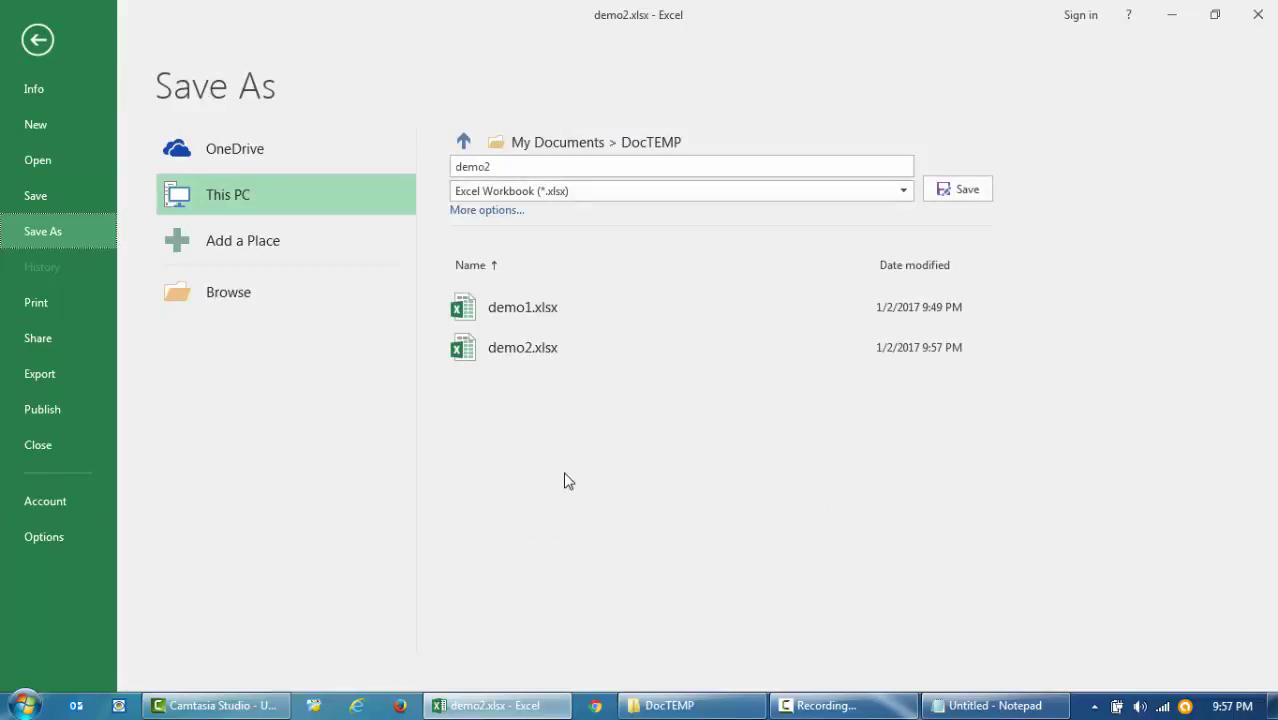
pyautogui.click(300, 311)
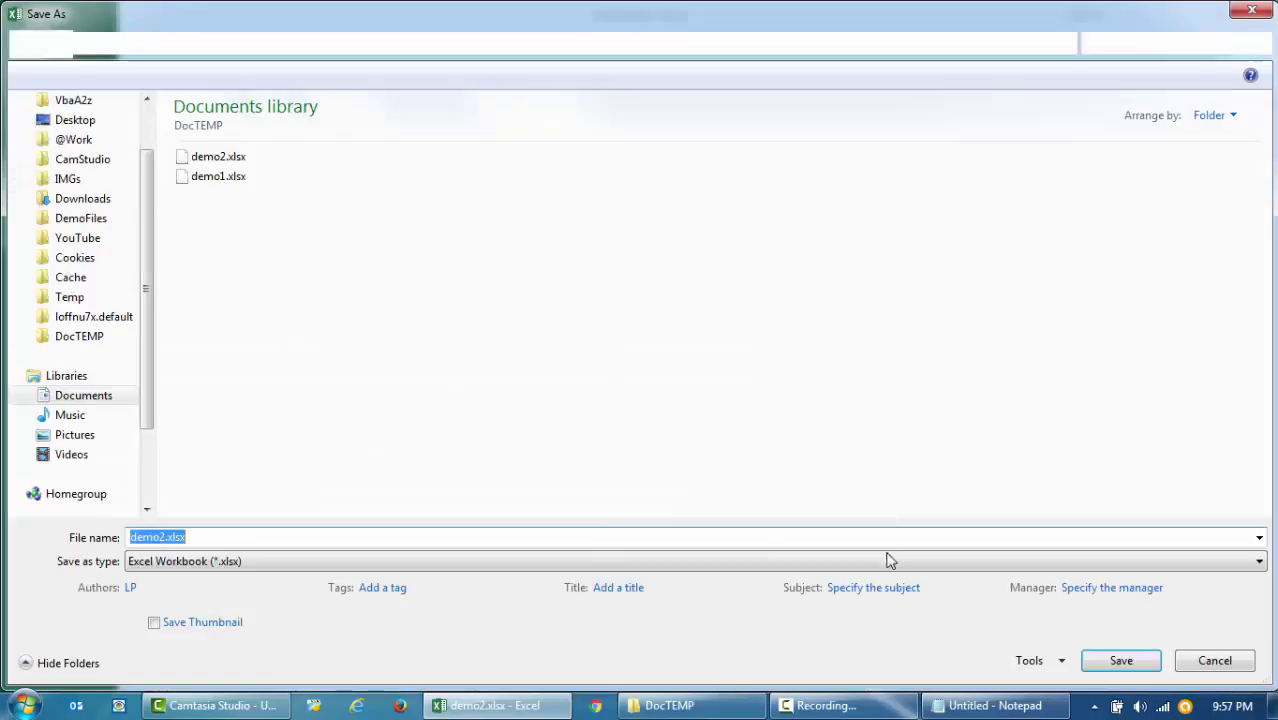
pyautogui.click(1052, 660)
pyautogui.click(1112, 636)
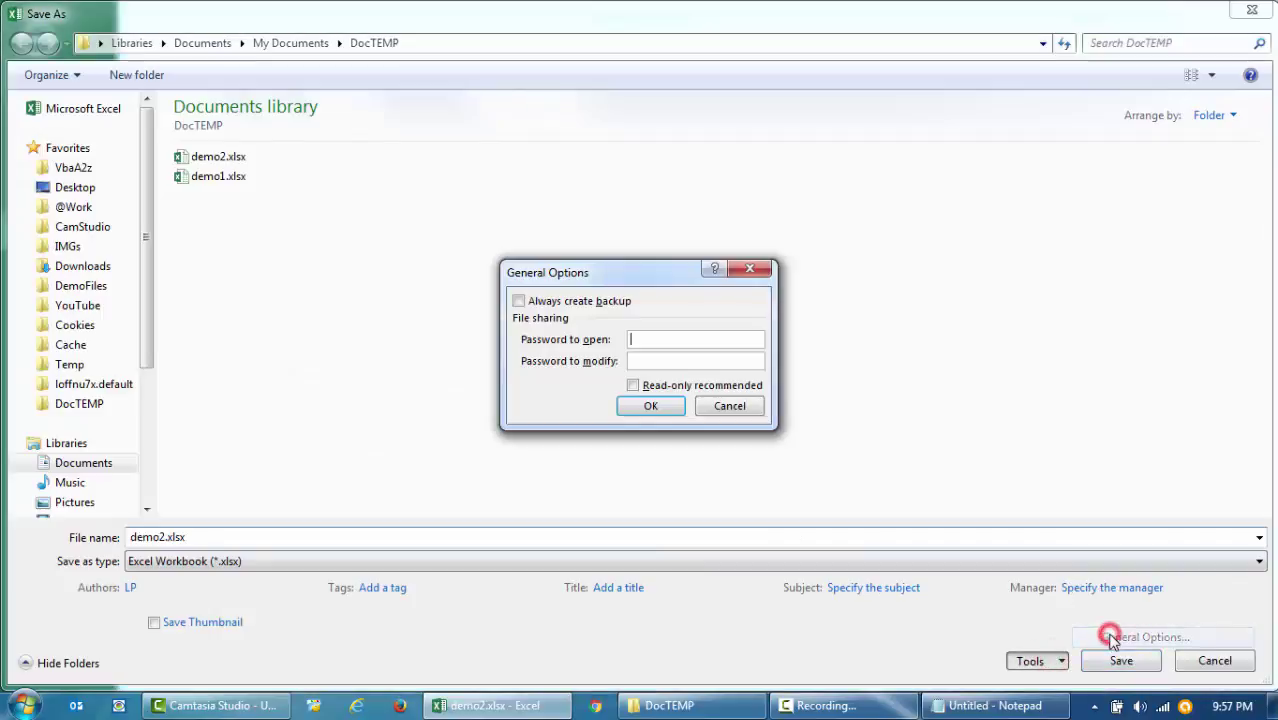
# - Paste a password to modify and tick Read-only recommended
pyautogui.click(647, 362)
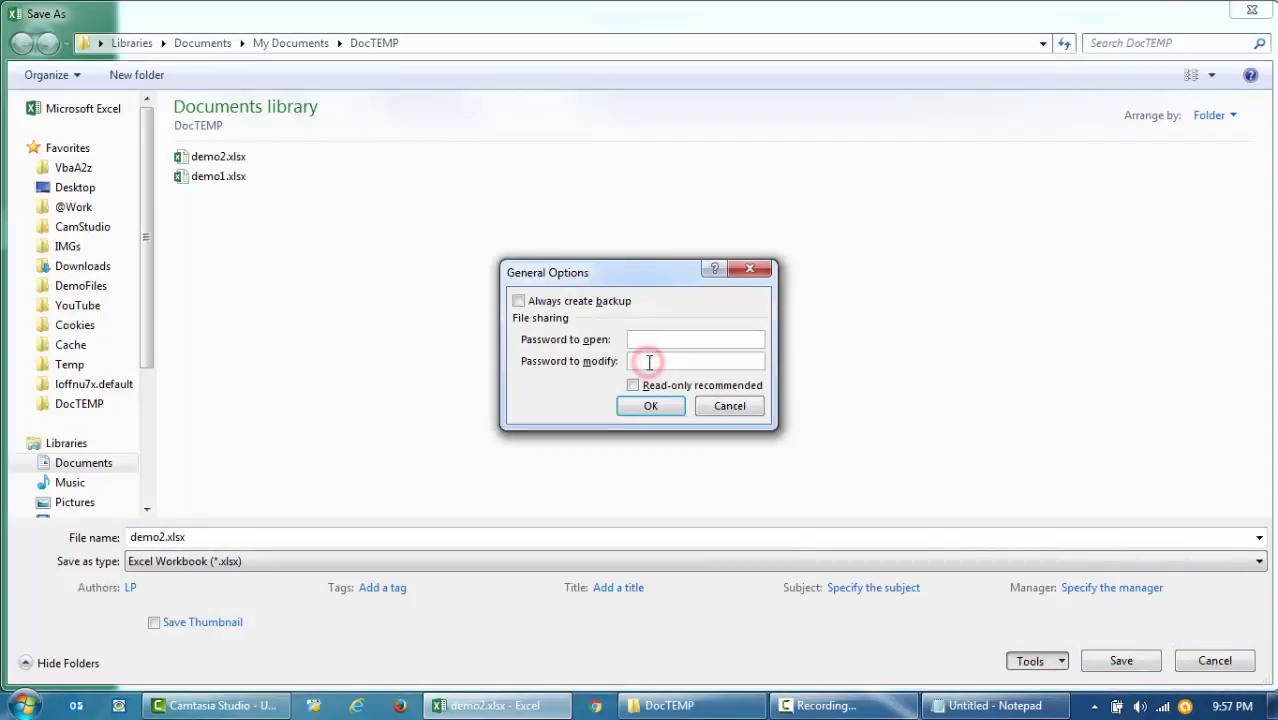
pyautogui.rightClick(673, 361)
pyautogui.click(697, 421)
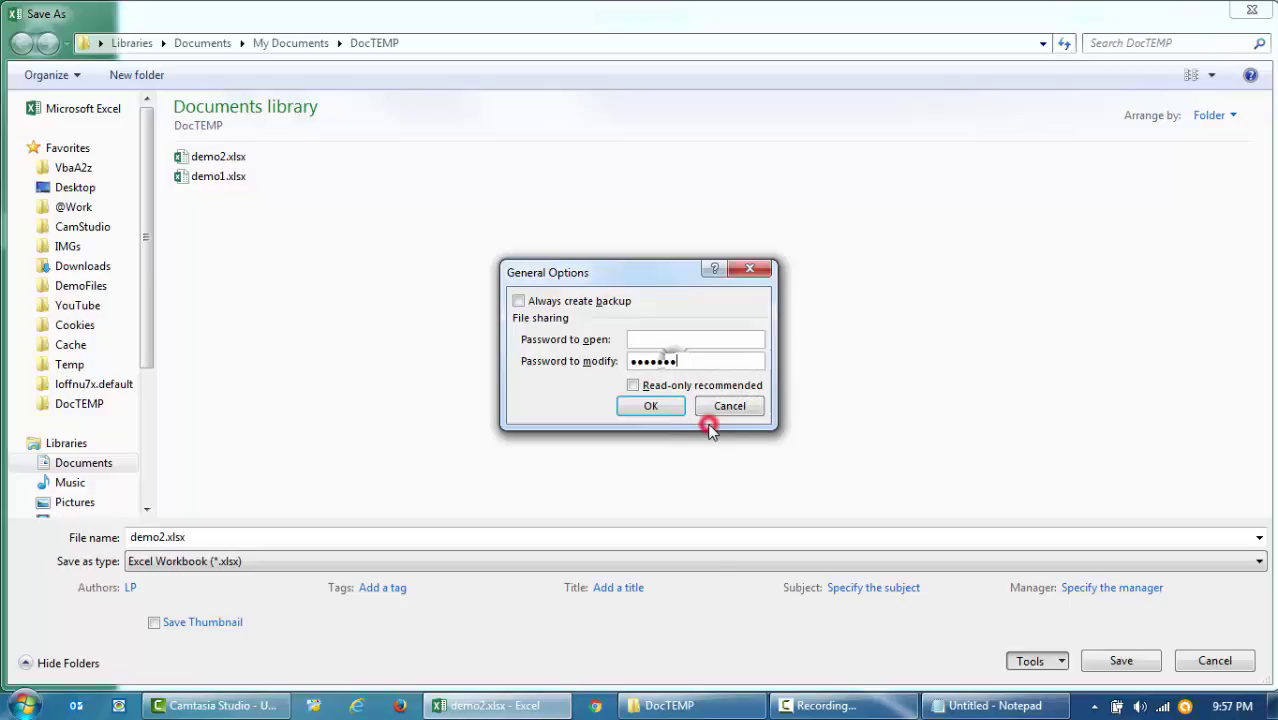
pyautogui.doubleClick(690, 362)
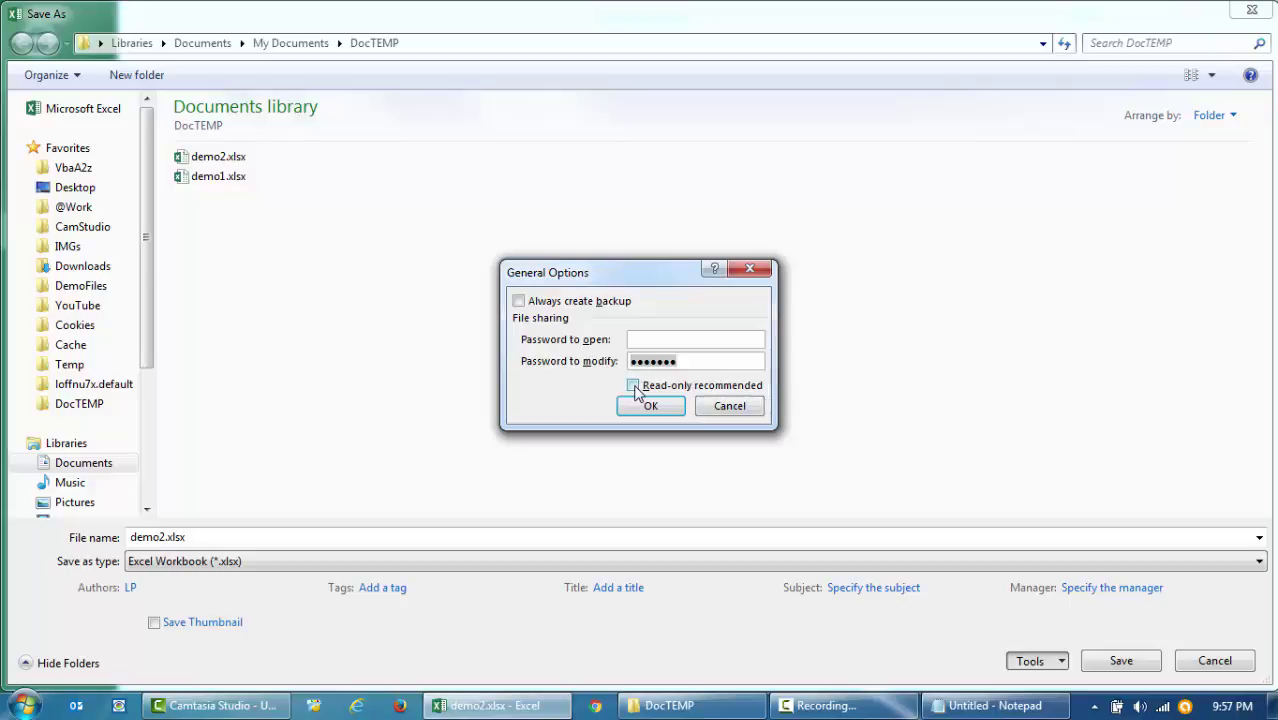
pyautogui.click(633, 387)
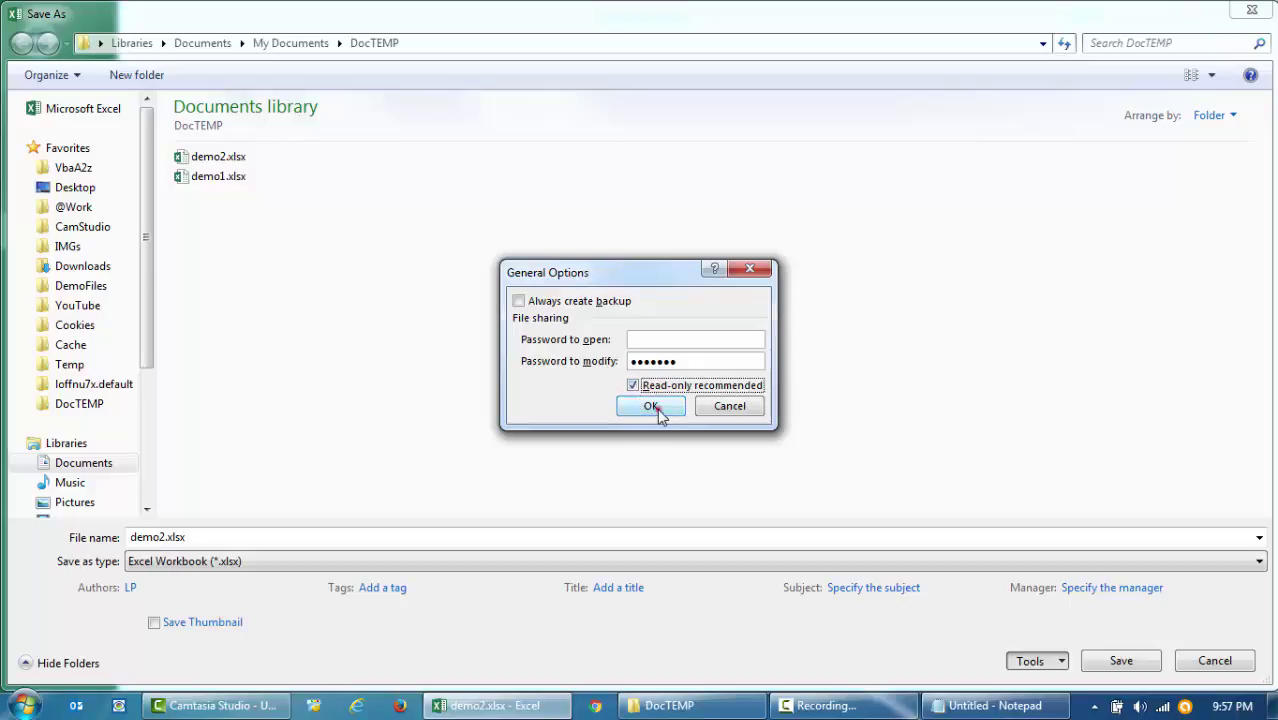
pyautogui.click(658, 412)
# - Confirm the modify password, replace demo2.xlsx with the protected version, and close Excel
pyautogui.rightClick(565, 318)
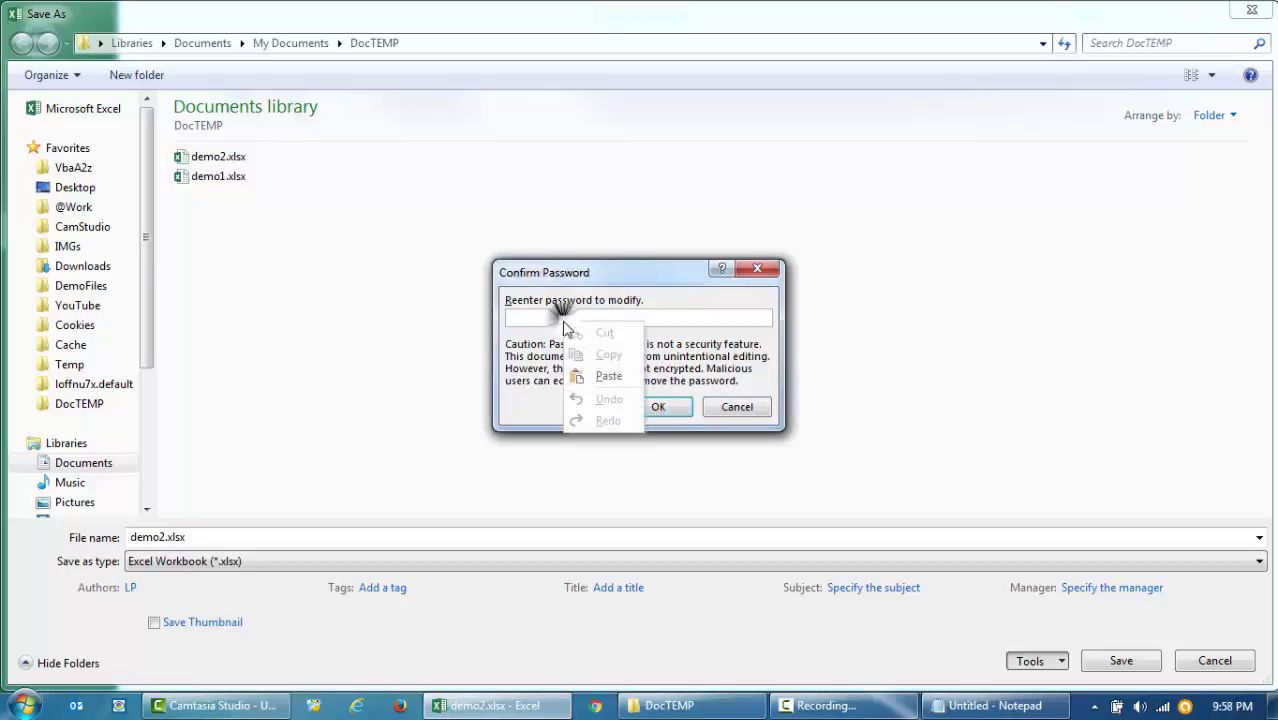
pyautogui.click(600, 376)
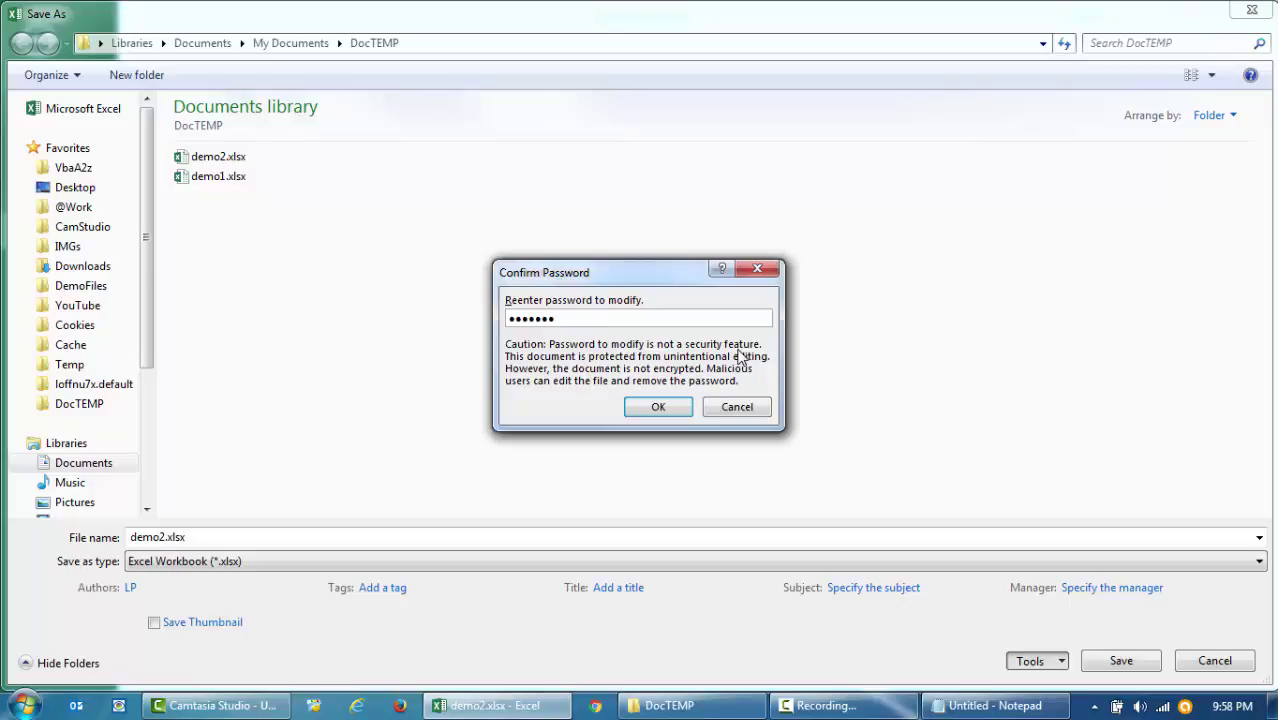
pyautogui.click(659, 410)
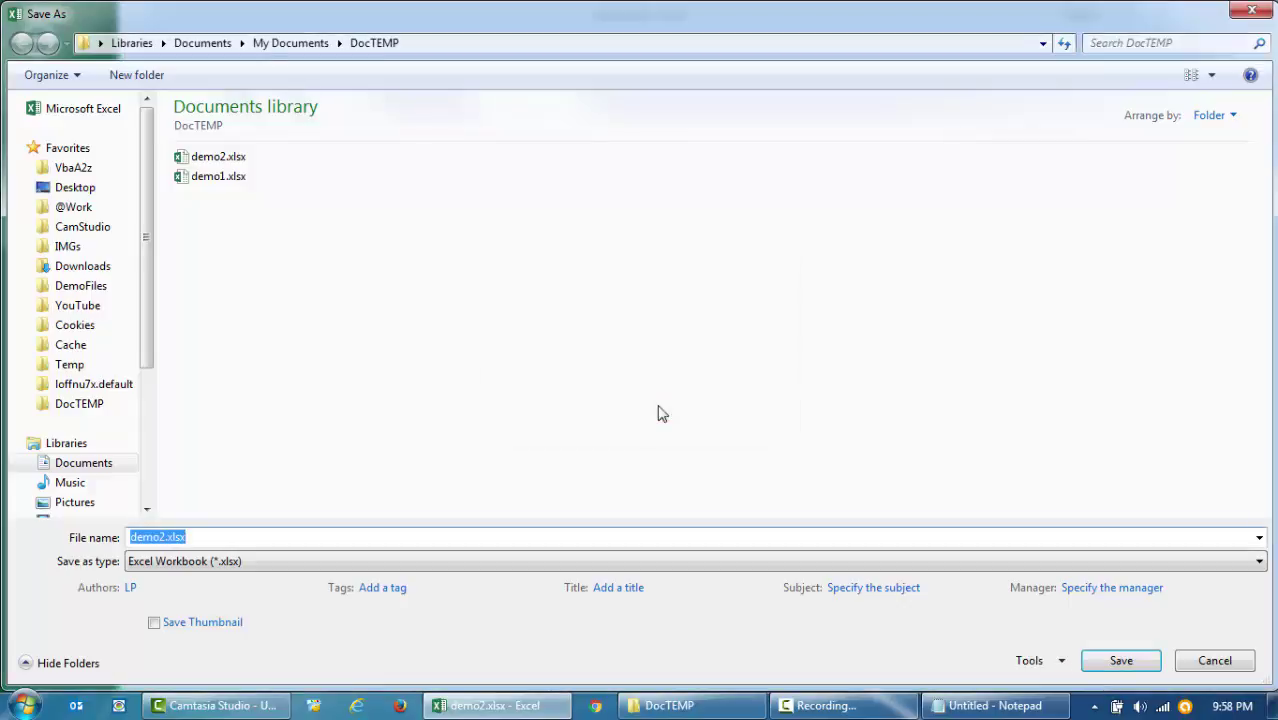
pyautogui.click(1117, 667)
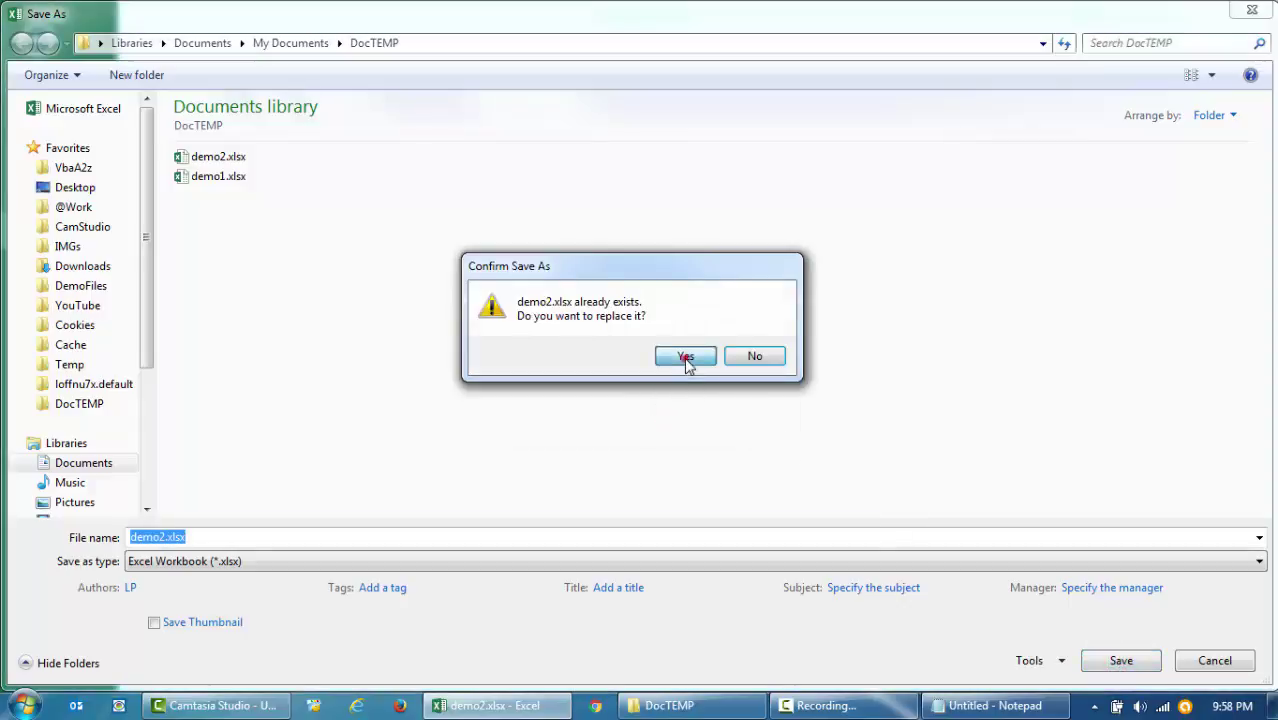
pyautogui.click(686, 362)
pyautogui.click(1257, 14)
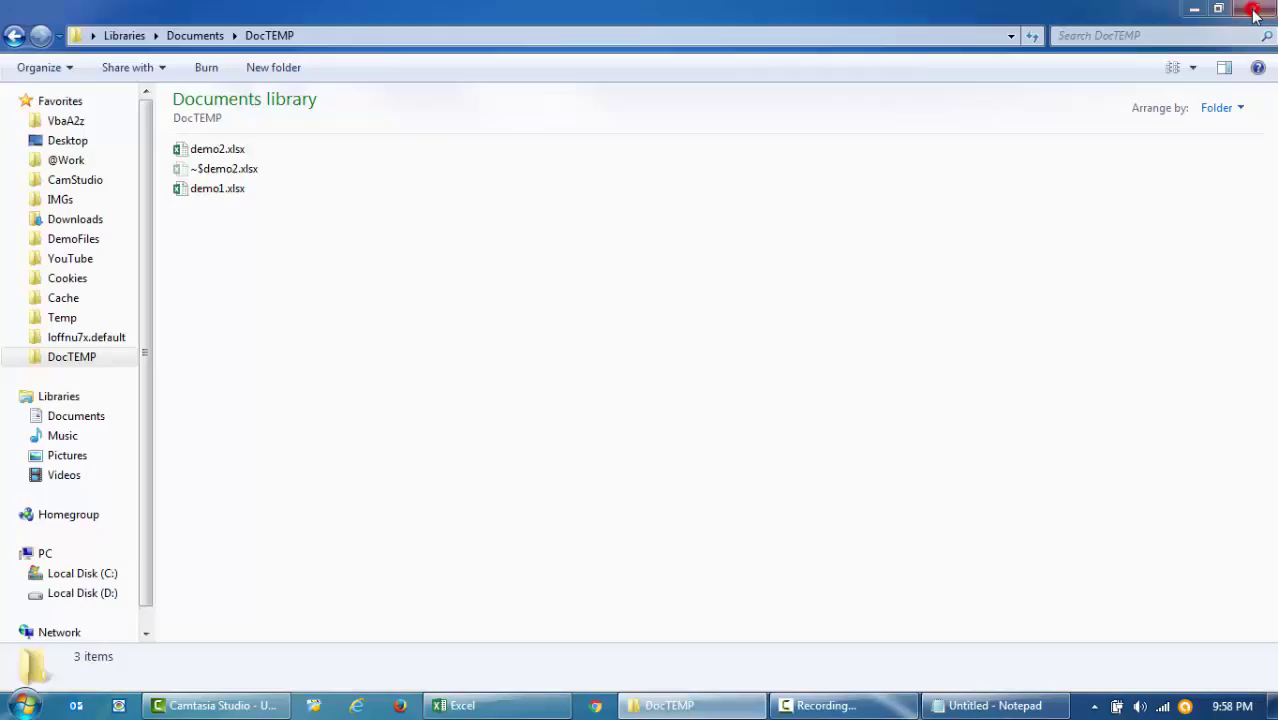
# - Open demo2.xlsx from DocTEMP to reach the write-access password prompt
pyautogui.click(220, 148)
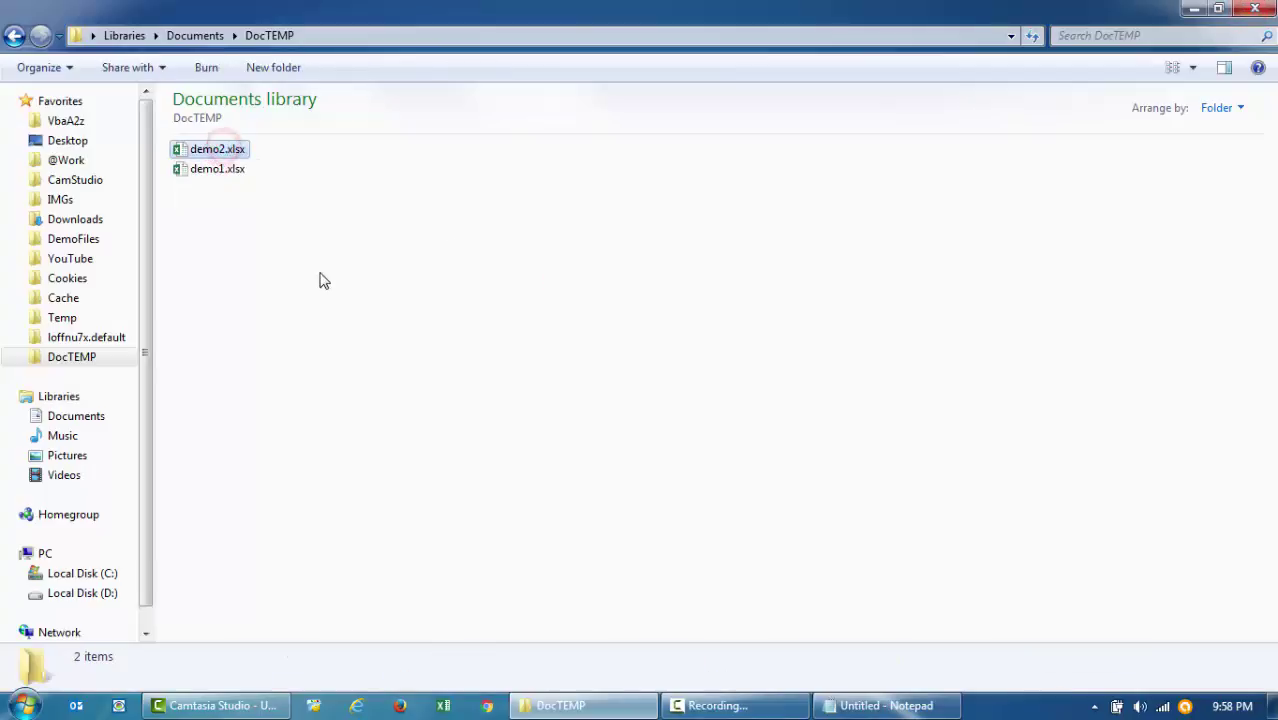
pyautogui.doubleClick(206, 147)
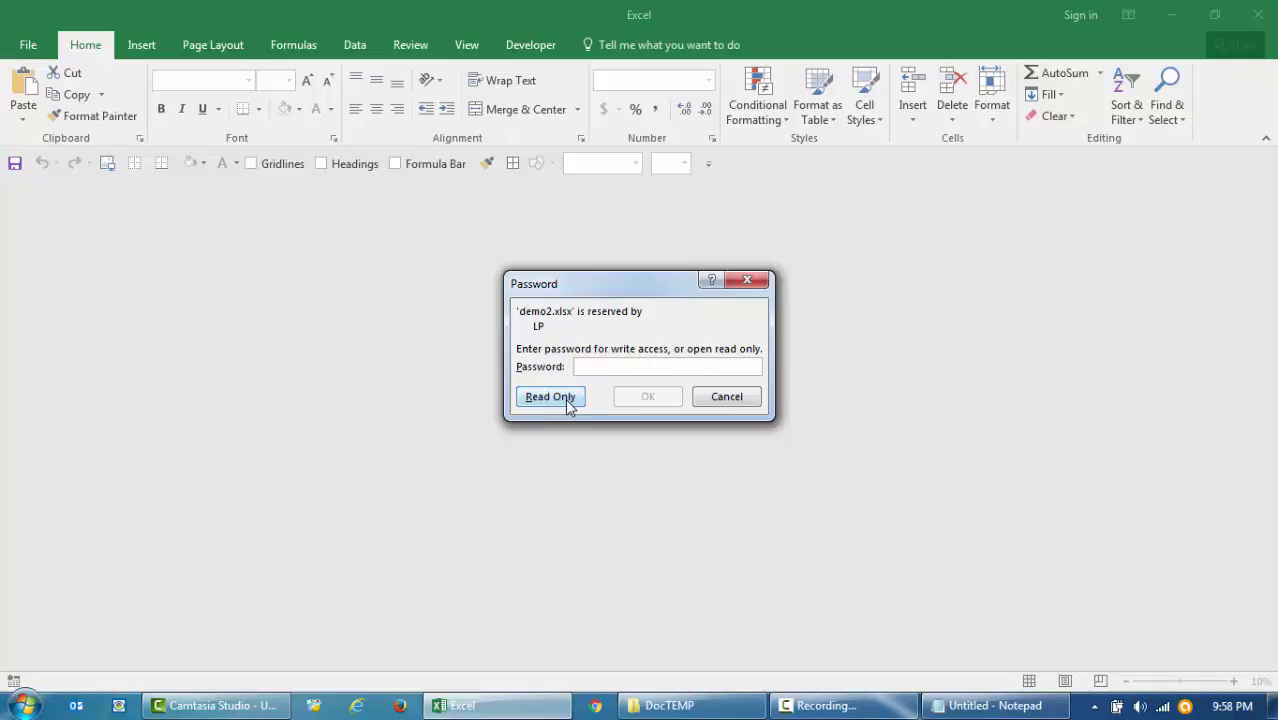
# - Open demo2.xlsx read-only and select cell C4
pyautogui.click(550, 397)
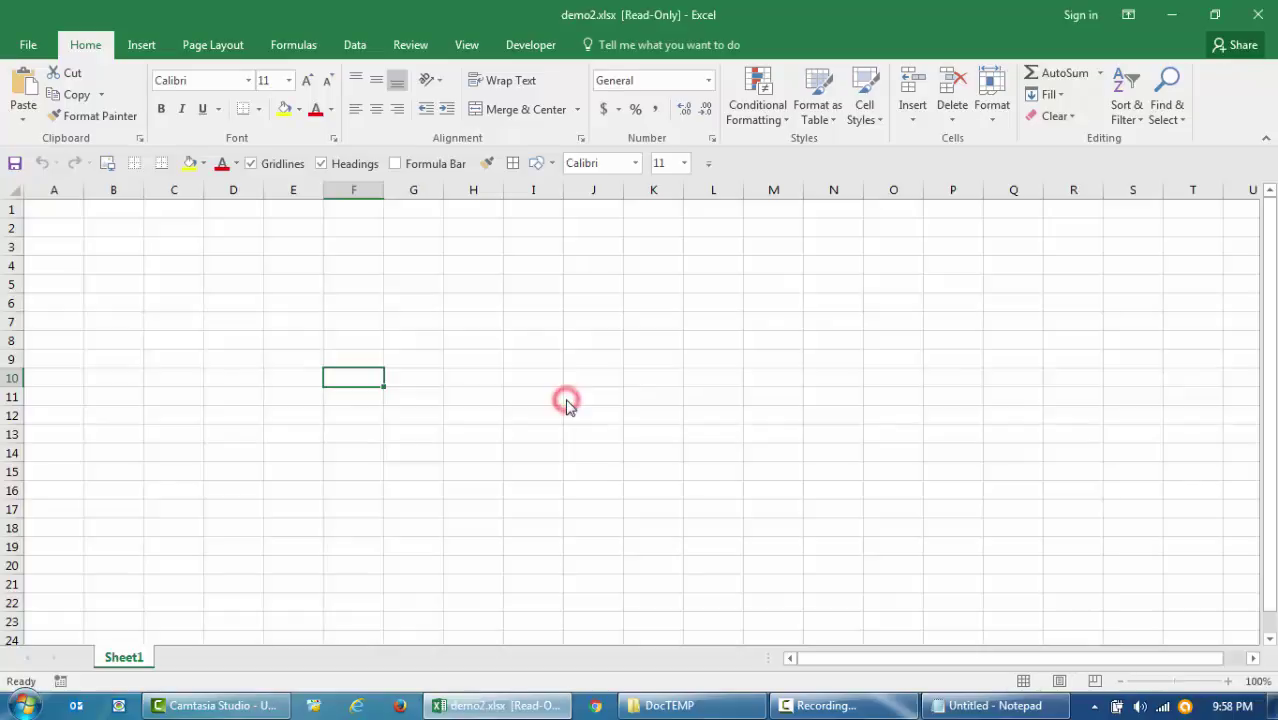
pyautogui.moveTo(688, 506); pyautogui.dragTo(4, 174)
pyautogui.click(160, 258)
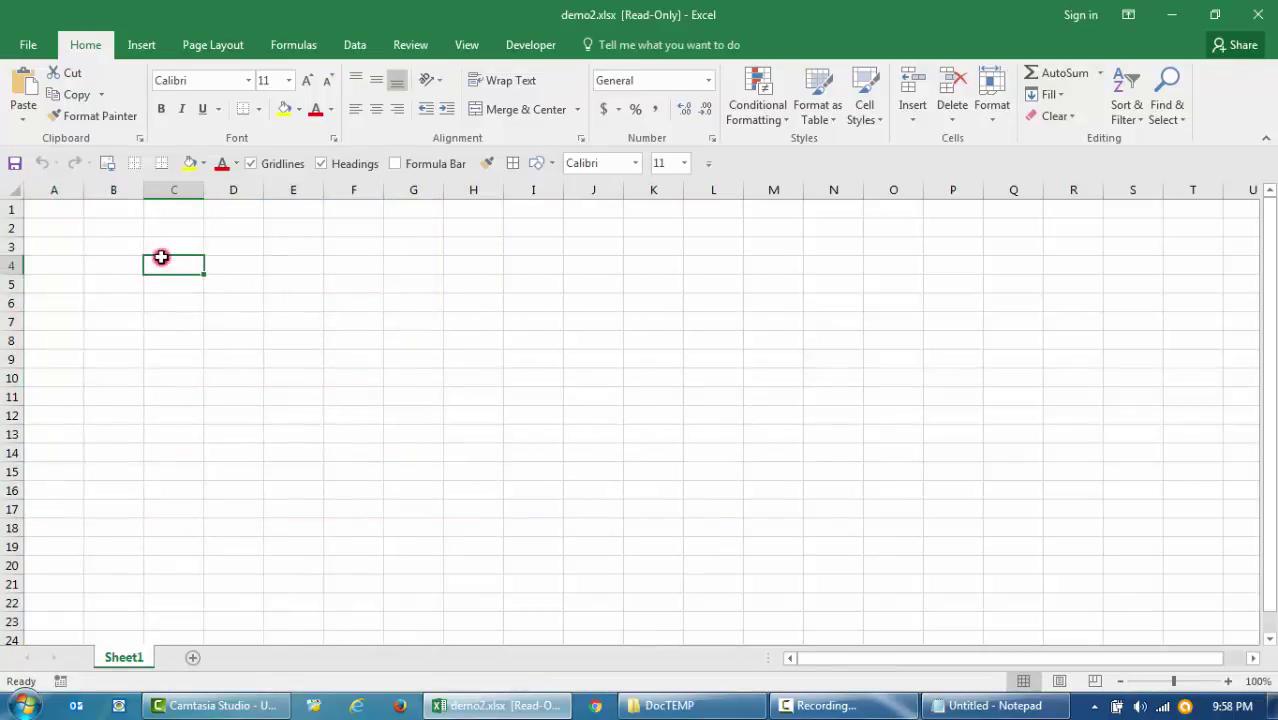
# - Enter test text (dcmdfghdfgh, df, ghdfgh, w) down column C, then attempt to close and save with Alt+F4
pyautogui.write('dcmdfghdfgh')
pyautogui.press('Return')
pyautogui.write('df')
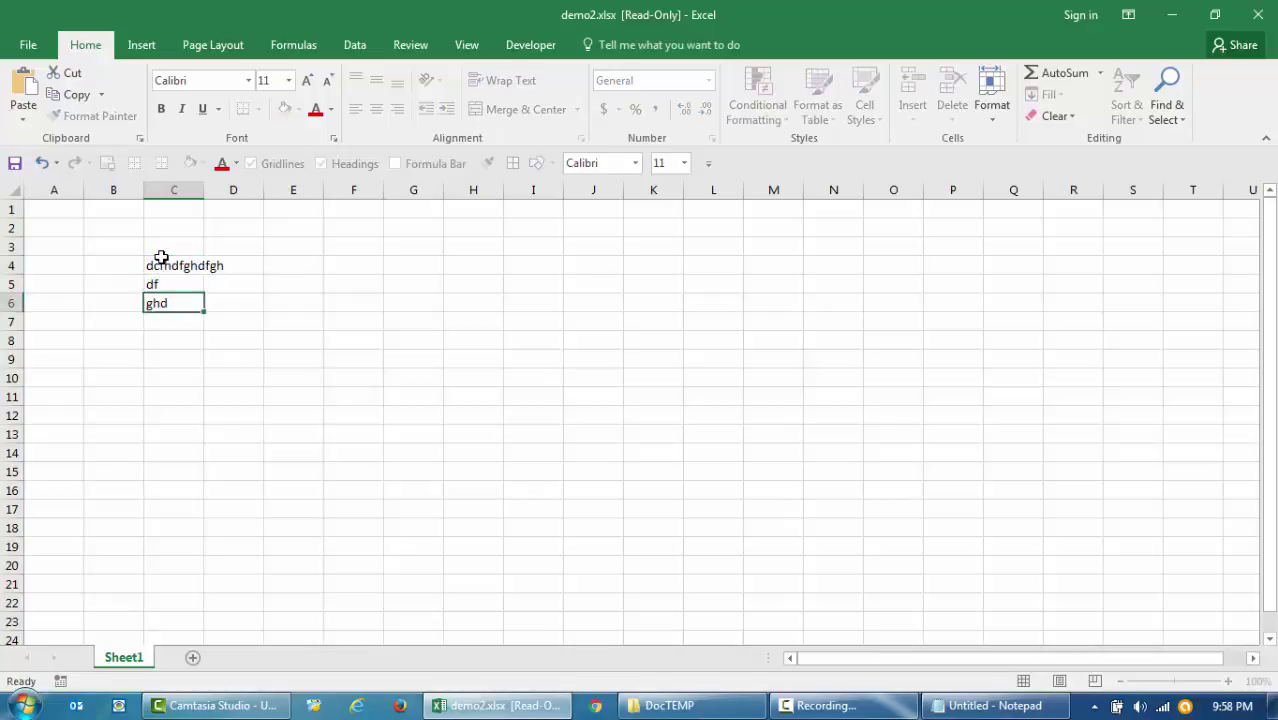
pyautogui.press('Return')
pyautogui.write('ghd')
pyautogui.press('Return')
pyautogui.write('fgh')
pyautogui.press('Return')
pyautogui.press('Return')
pyautogui.write('w')
pyautogui.press('Return')
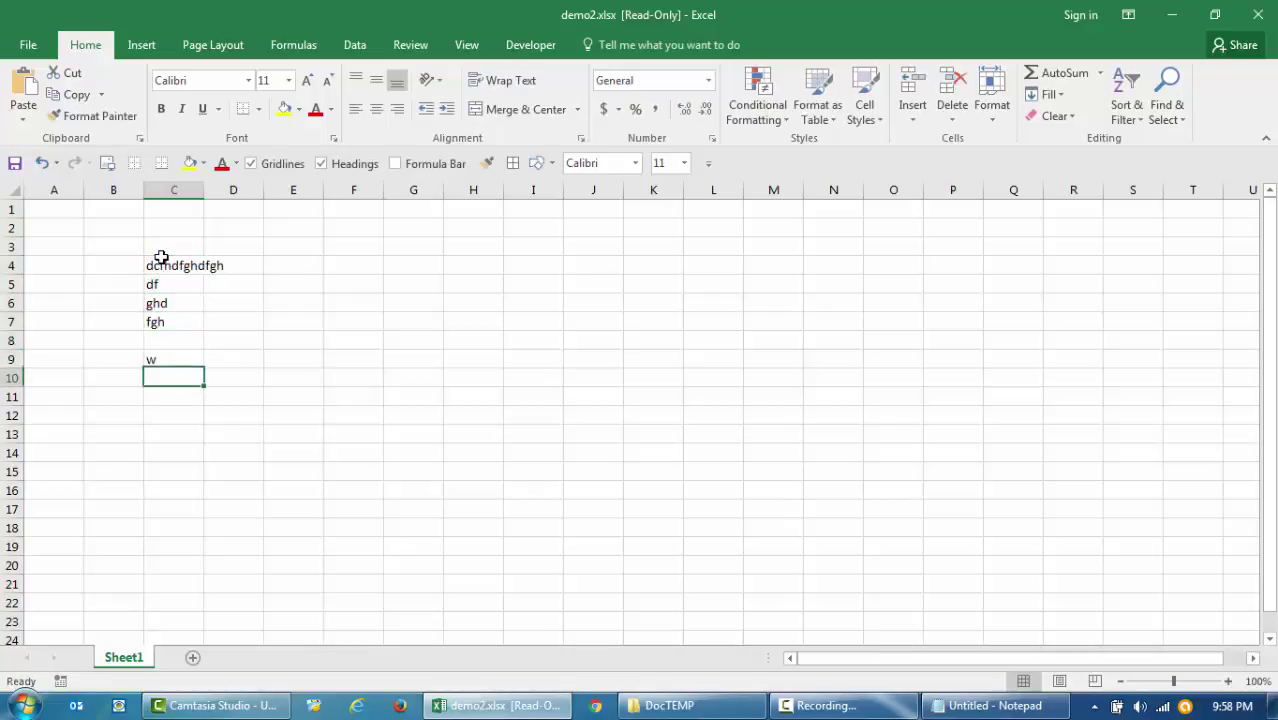
pyautogui.hotkey('alt', 'F4')
pyautogui.press('Return')
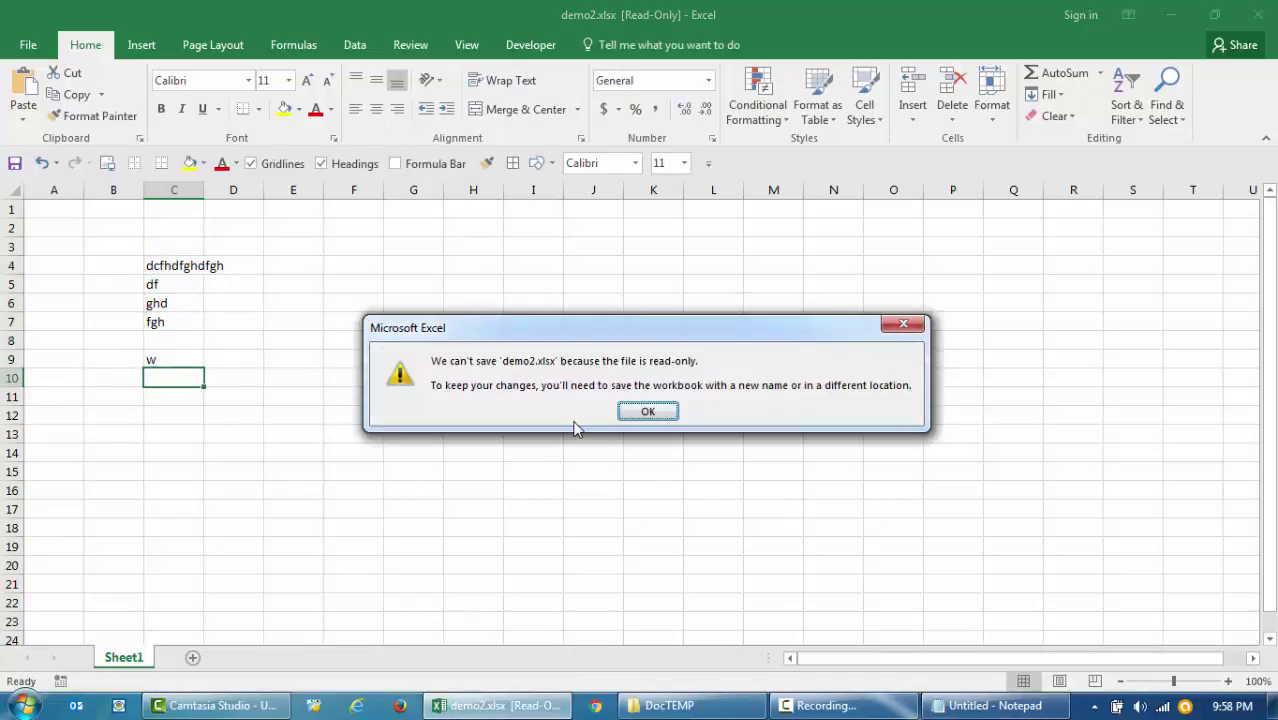
# - Dismiss the read-only warning for demo2.xlsx and cancel saving a copy of the workbook
pyautogui.click(648, 413)
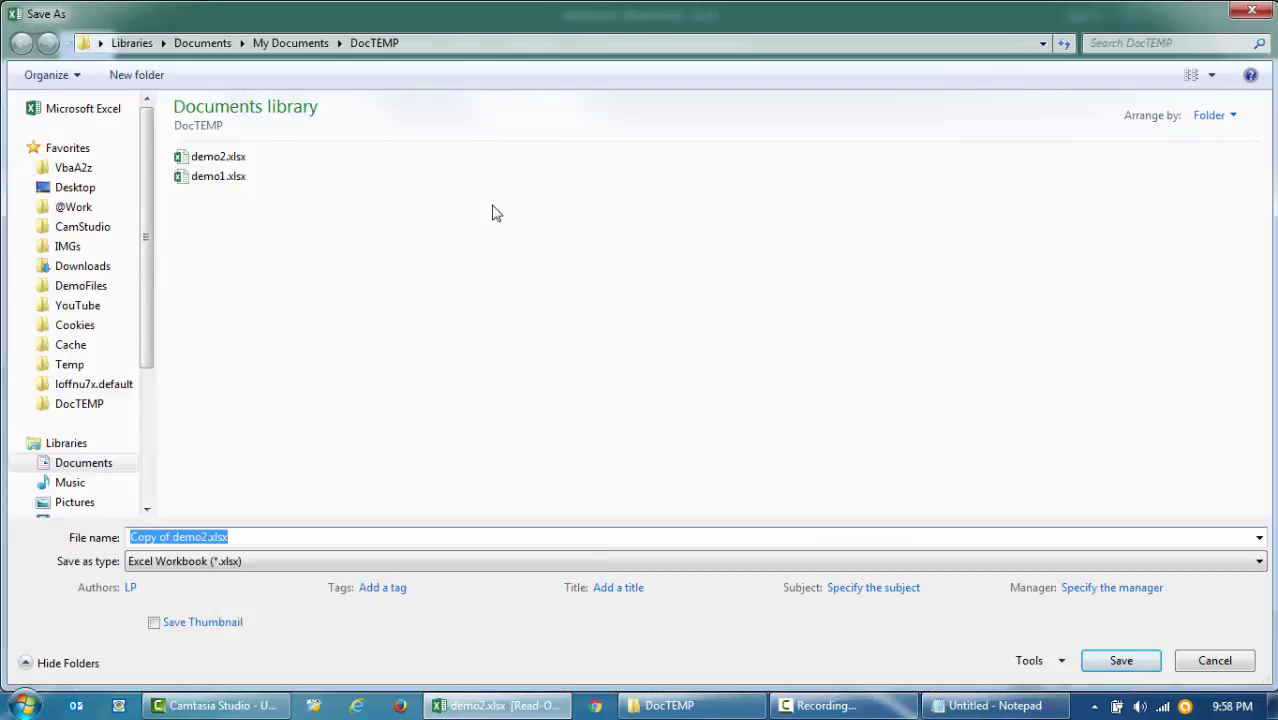
pyautogui.press('Escape')
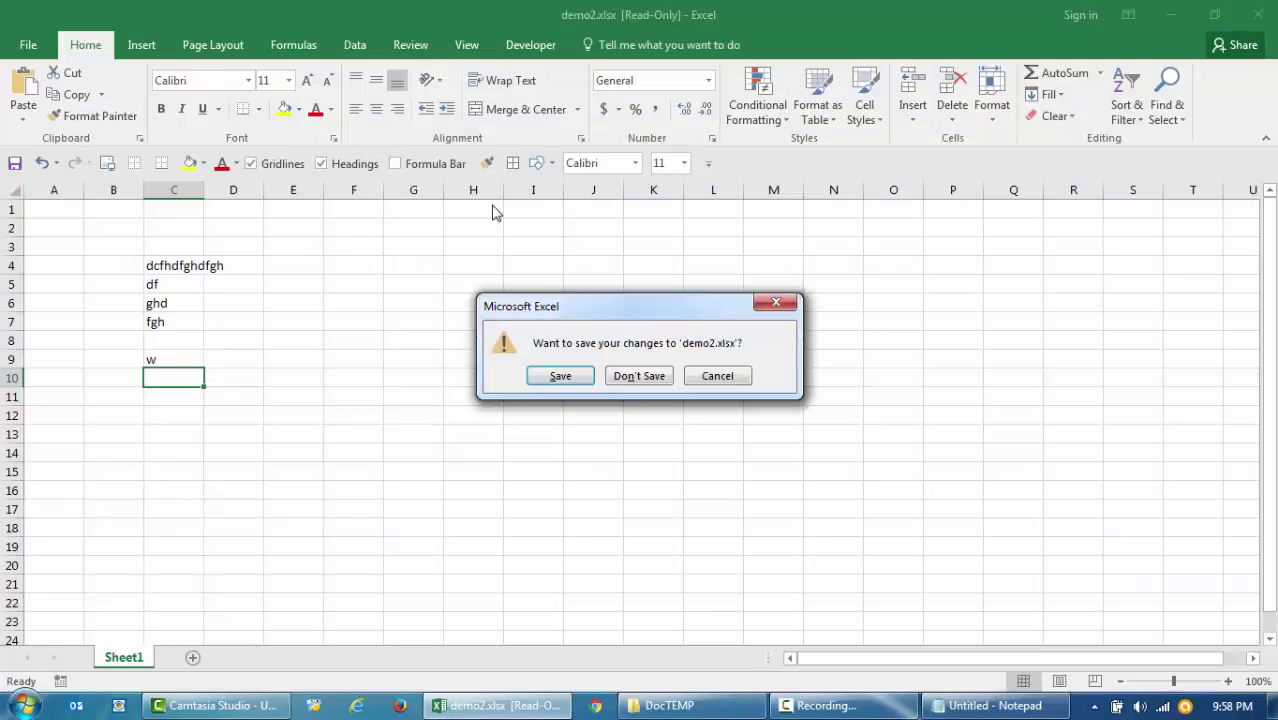